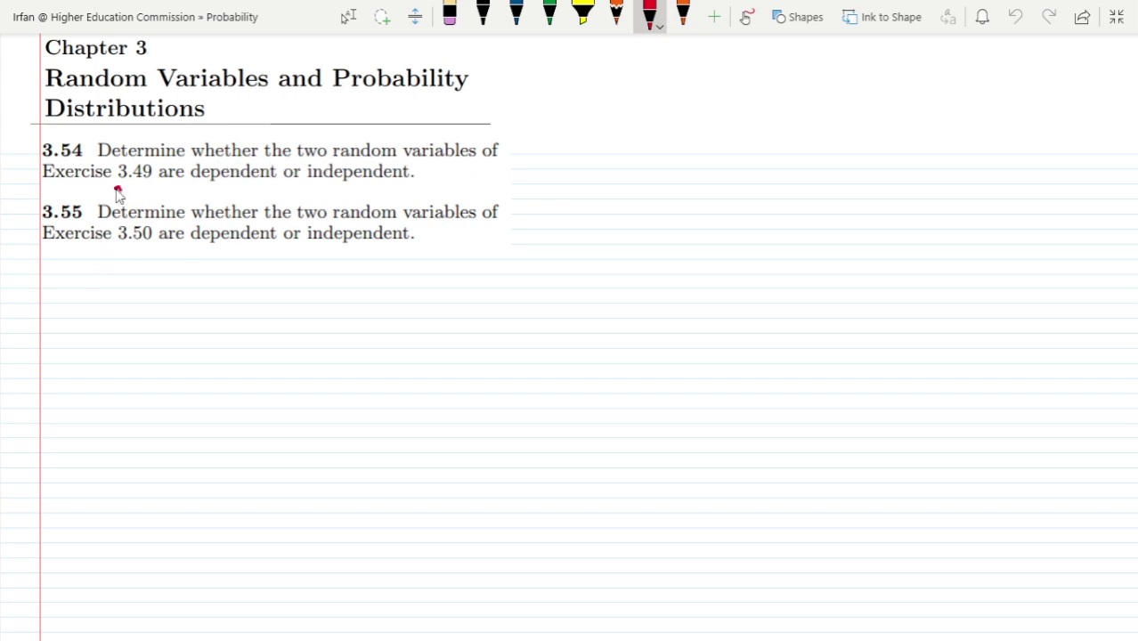
# - Underline 3.49 in red, then handwrite f(x,y) in black beside the exercises
pyautogui.moveTo(117, 189); pyautogui.dragTo(150, 184)
pyautogui.click(483, 13)
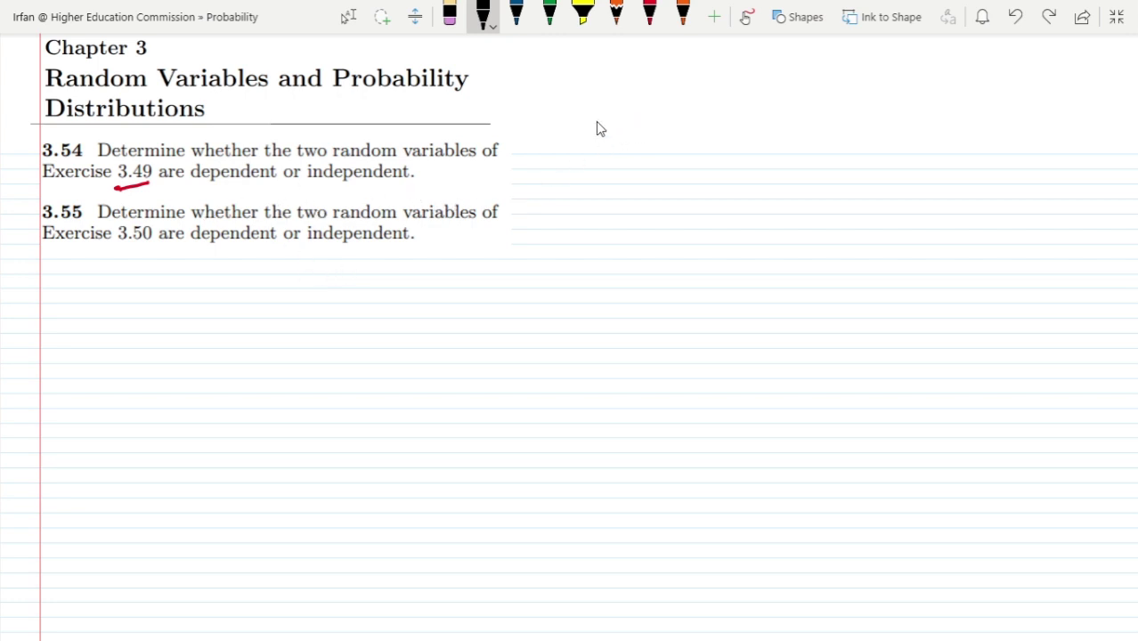
pyautogui.moveTo(601, 123)
pyautogui.mouseDown()
pyautogui.moveTo(593, 168)
pyautogui.moveTo(585, 147)
pyautogui.moveTo(602, 148)
pyautogui.moveTo(613, 127)
pyautogui.moveTo(619, 152)
pyautogui.moveTo(664, 155)
pyautogui.mouseUp()
pyautogui.moveTo(677, 132); pyautogui.dragTo(666, 178)
pyautogui.moveTo(683, 123)
pyautogui.mouseDown()
pyautogui.moveTo(685, 168)
pyautogui.moveTo(729, 142)
pyautogui.moveTo(720, 151)
pyautogui.moveTo(769, 161)
pyautogui.moveTo(751, 182)
pyautogui.mouseUp()
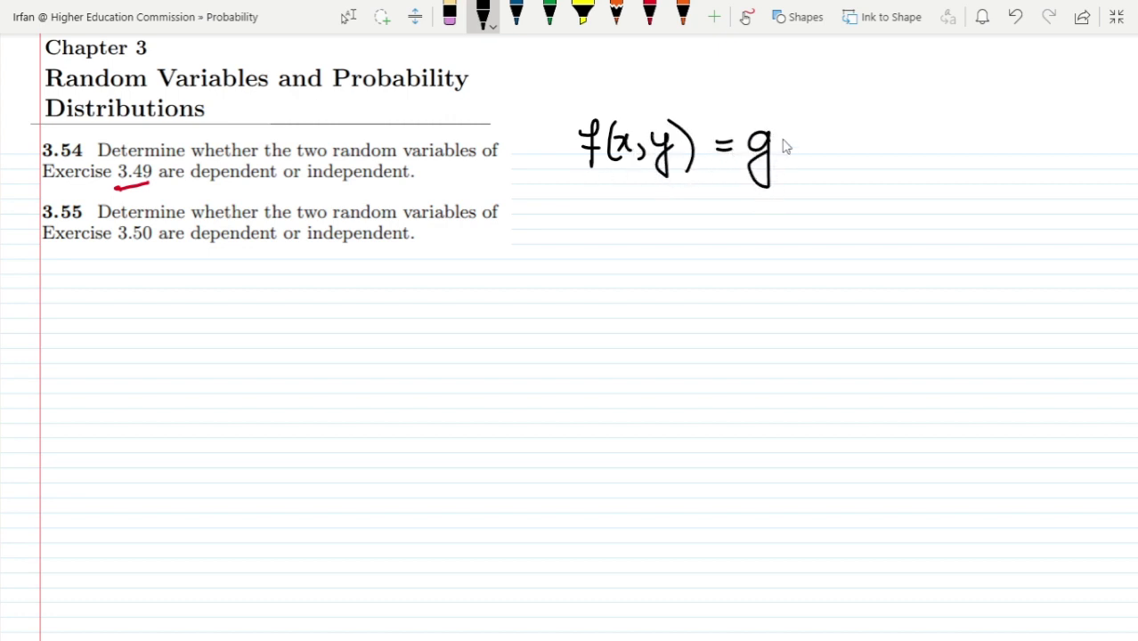
# - Complete the equation with = g(x)·h(y), bracket it underneath and underline the x
pyautogui.moveTo(784, 135)
pyautogui.mouseDown()
pyautogui.moveTo(777, 166)
pyautogui.moveTo(799, 162)
pyautogui.mouseUp()
pyautogui.moveTo(800, 139)
pyautogui.mouseDown()
pyautogui.moveTo(789, 164)
pyautogui.moveTo(813, 165)
pyautogui.mouseUp()
pyautogui.click(826, 151)
pyautogui.moveTo(839, 122); pyautogui.dragTo(854, 159)
pyautogui.moveTo(876, 123)
pyautogui.mouseDown()
pyautogui.moveTo(878, 159)
pyautogui.moveTo(898, 157)
pyautogui.mouseUp()
pyautogui.moveTo(897, 132)
pyautogui.mouseDown()
pyautogui.moveTo(902, 178)
pyautogui.moveTo(887, 186)
pyautogui.mouseUp()
pyautogui.moveTo(904, 118); pyautogui.dragTo(911, 171)
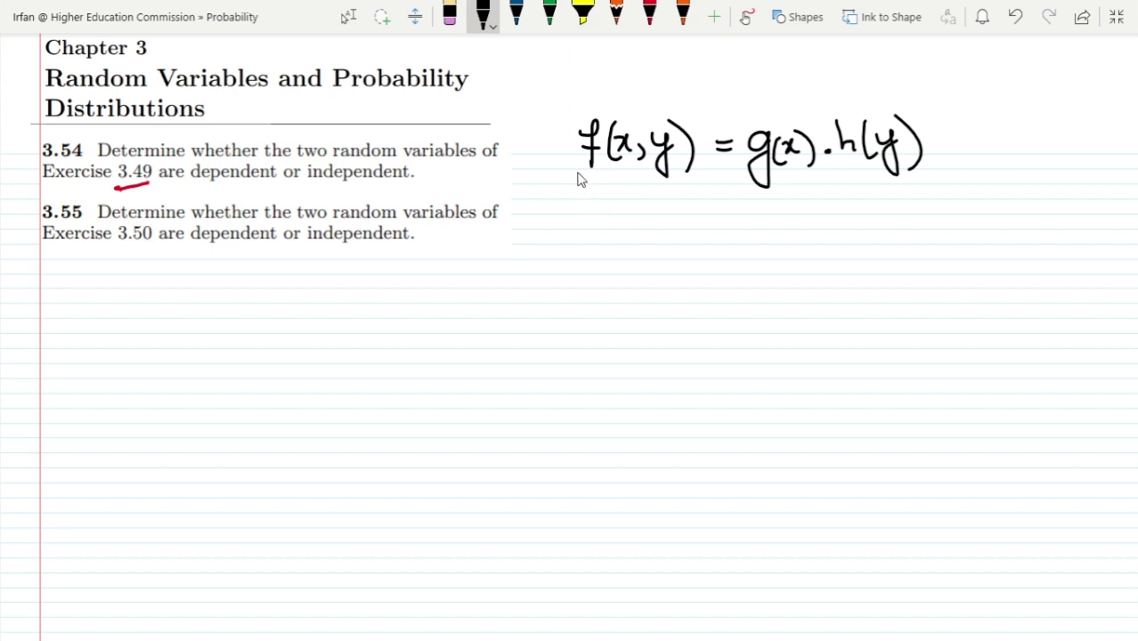
pyautogui.moveTo(576, 171)
pyautogui.mouseDown()
pyautogui.moveTo(650, 195)
pyautogui.moveTo(917, 178)
pyautogui.mouseUp()
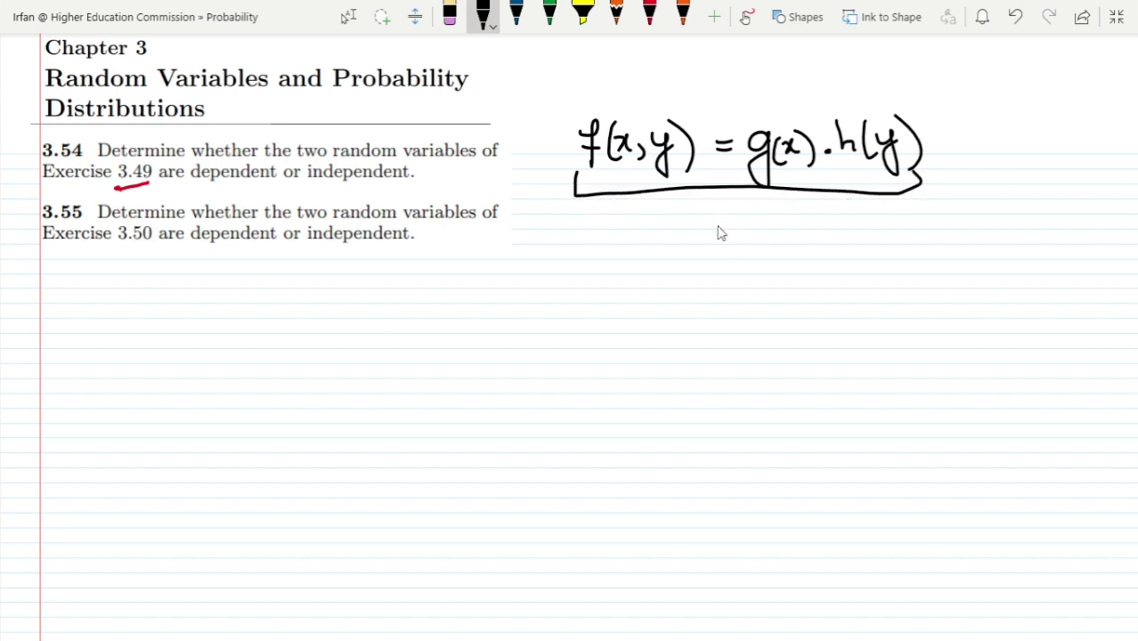
pyautogui.moveTo(616, 162); pyautogui.dragTo(643, 160)
# - Draw an arrow toward the exercises and erase the old marks over the joint table
pyautogui.moveTo(579, 167)
pyautogui.mouseDown()
pyautogui.moveTo(532, 163)
pyautogui.moveTo(552, 169)
pyautogui.mouseUp()
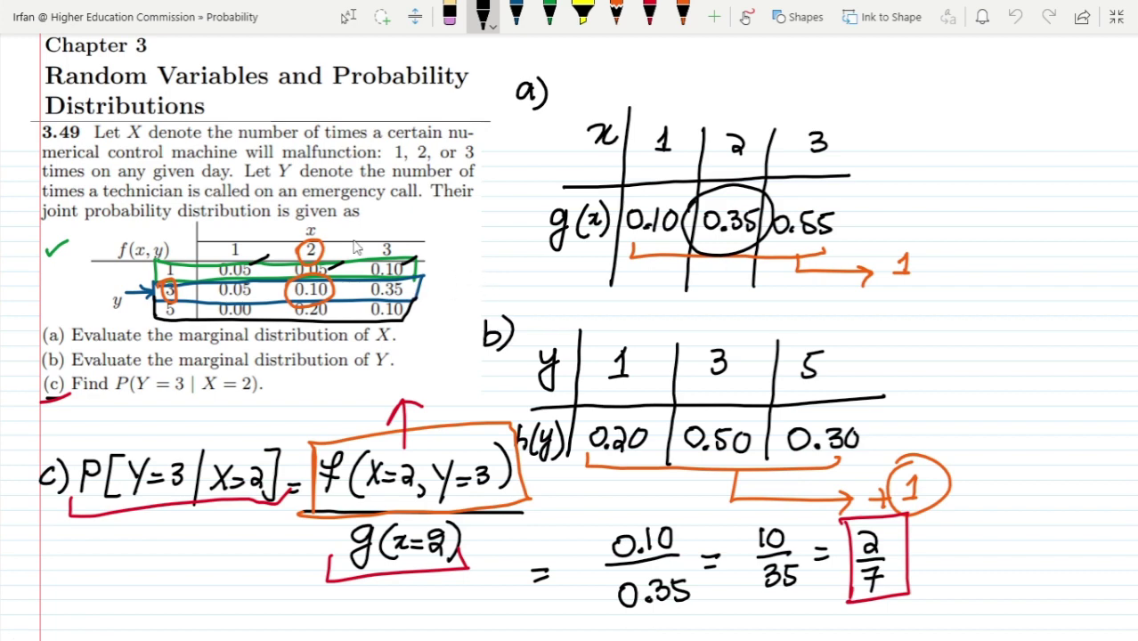
pyautogui.moveTo(303, 281); pyautogui.dragTo(283, 309)
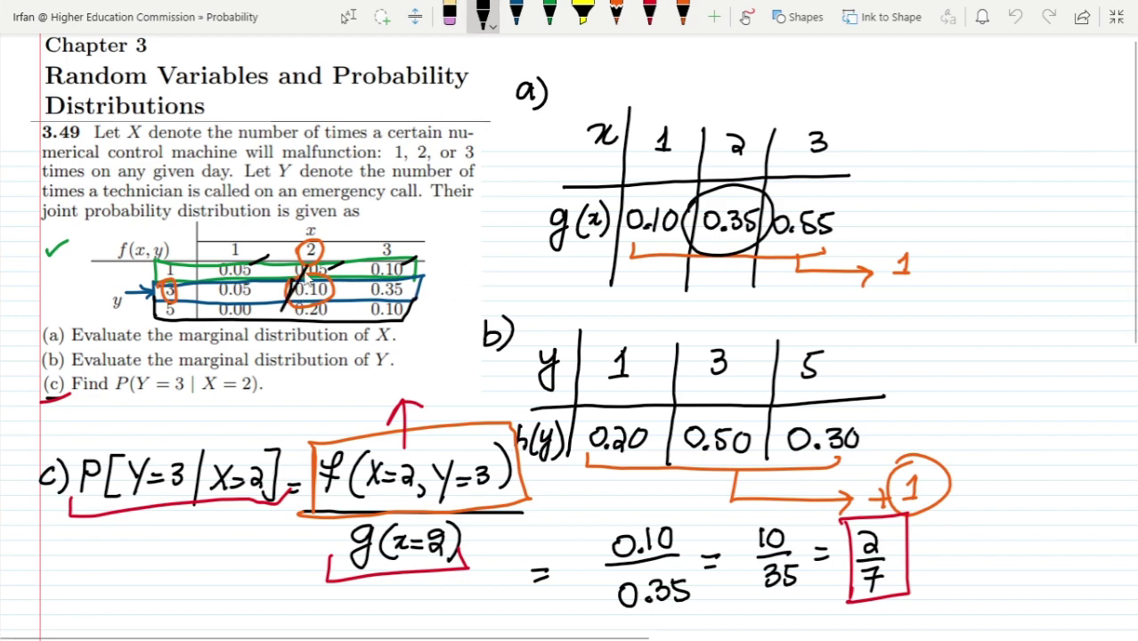
pyautogui.click(451, 13)
pyautogui.moveTo(330, 276)
pyautogui.mouseDown()
pyautogui.moveTo(267, 303)
pyautogui.moveTo(245, 331)
pyautogui.mouseUp()
pyautogui.moveTo(356, 270)
pyautogui.mouseDown()
pyautogui.moveTo(311, 276)
pyautogui.moveTo(277, 260)
pyautogui.moveTo(147, 312)
pyautogui.moveTo(160, 275)
pyautogui.mouseUp()
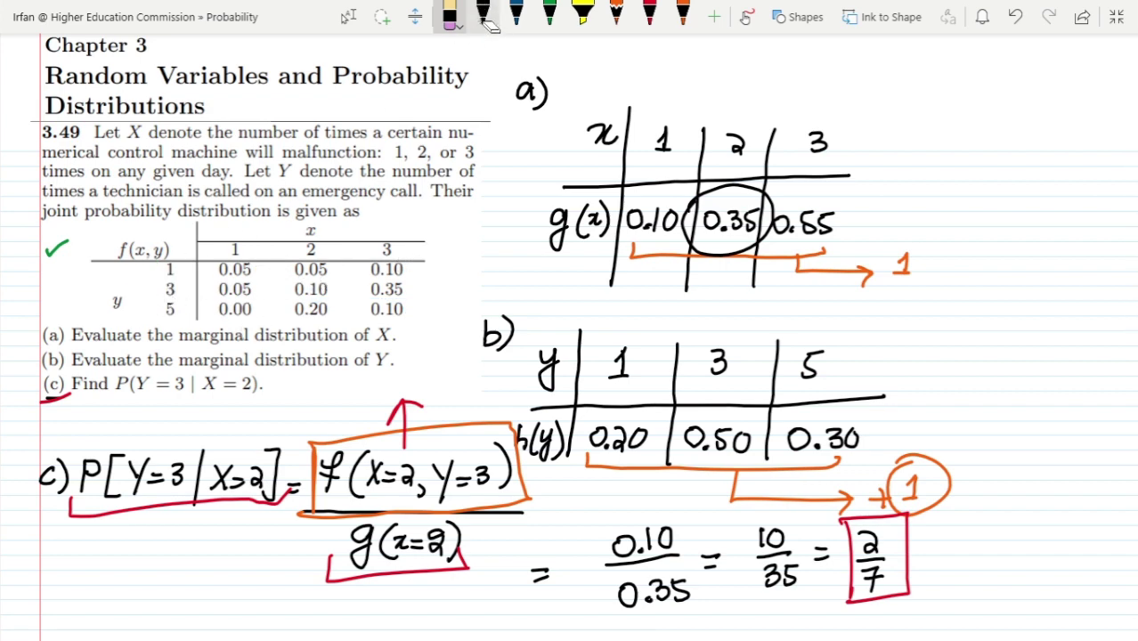
# - Circle f(x,y) in black and g(x), h(y) in green, then begin a red f above table a)
pyautogui.click(482, 13)
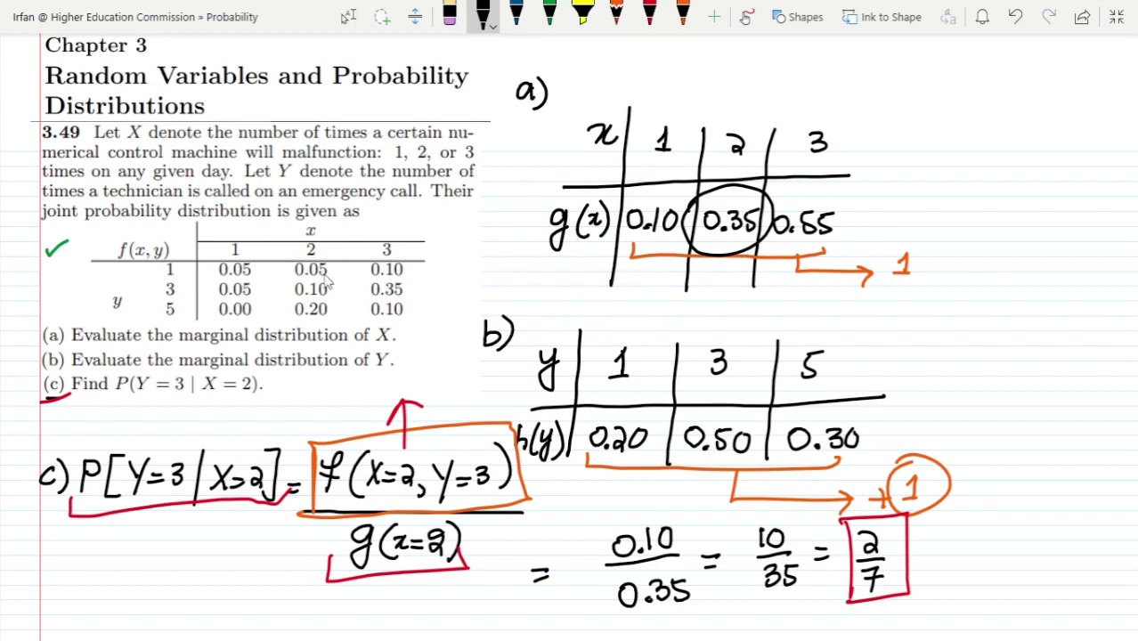
pyautogui.moveTo(107, 242)
pyautogui.mouseDown()
pyautogui.moveTo(131, 226)
pyautogui.moveTo(174, 239)
pyautogui.moveTo(133, 269)
pyautogui.moveTo(109, 236)
pyautogui.mouseUp()
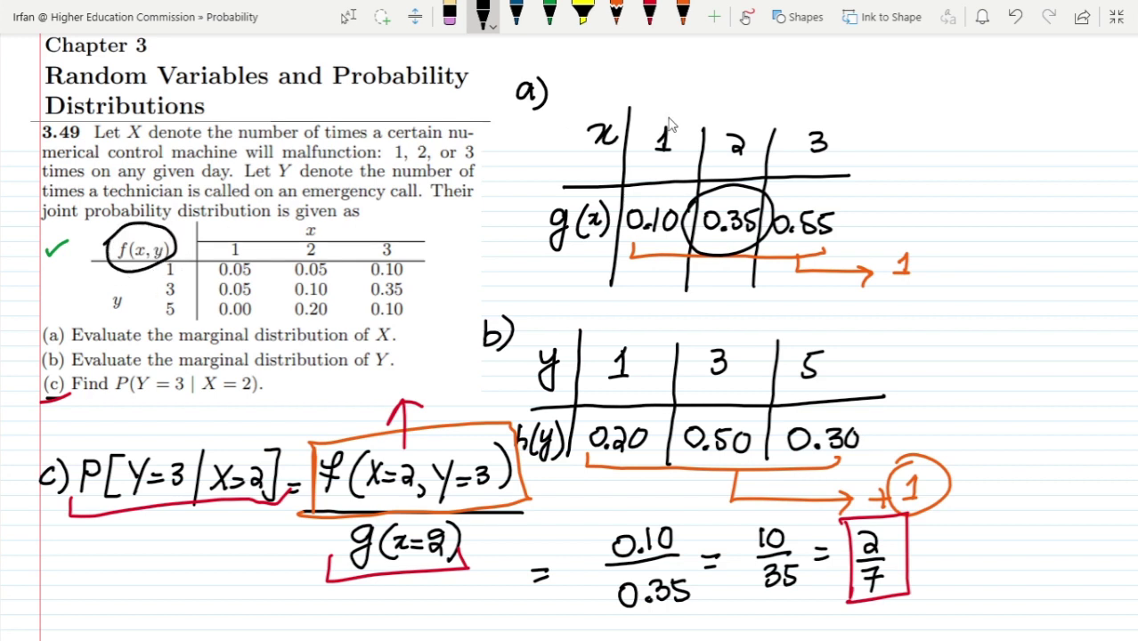
pyautogui.click(550, 13)
pyautogui.moveTo(570, 183)
pyautogui.mouseDown()
pyautogui.moveTo(579, 262)
pyautogui.moveTo(534, 189)
pyautogui.mouseUp()
pyautogui.moveTo(516, 424)
pyautogui.mouseDown()
pyautogui.moveTo(508, 450)
pyautogui.moveTo(526, 489)
pyautogui.moveTo(515, 416)
pyautogui.mouseUp()
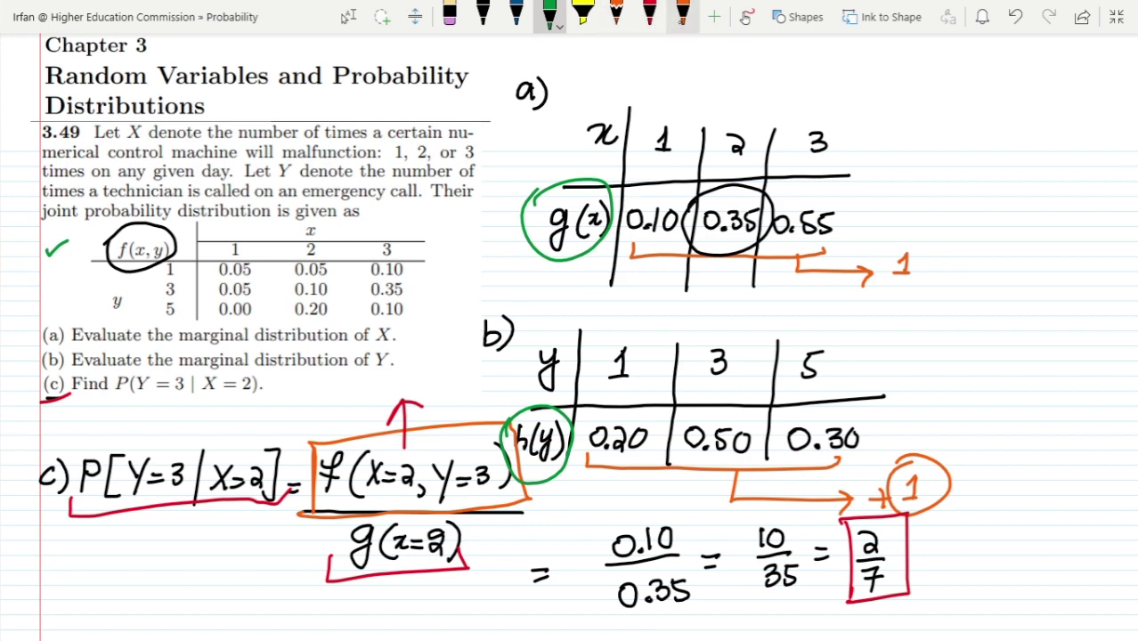
pyautogui.click(650, 14)
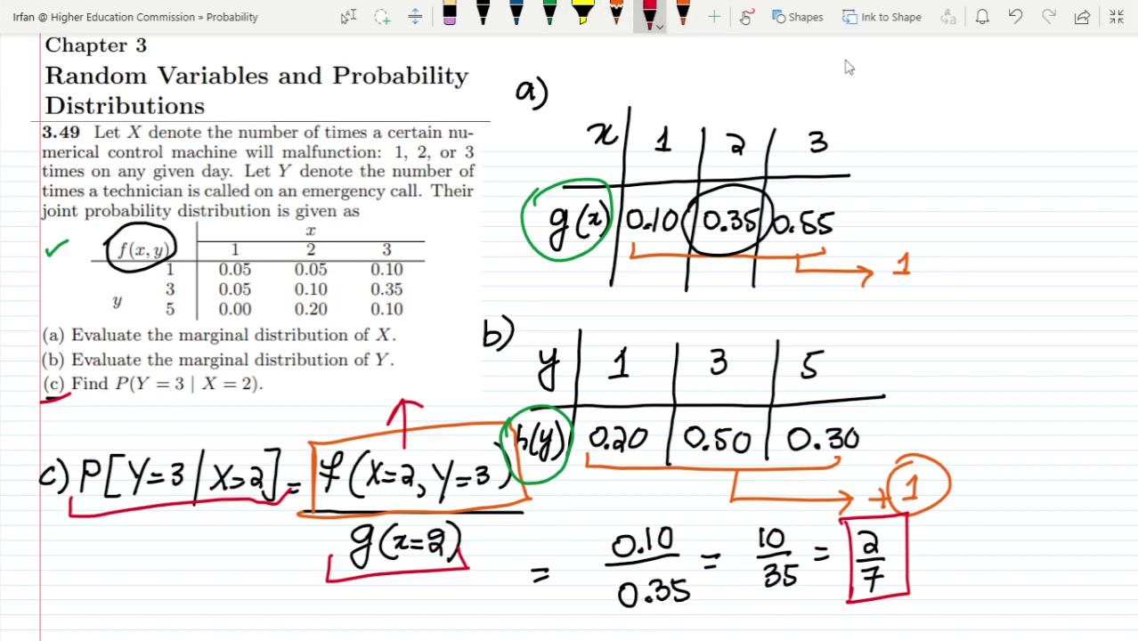
pyautogui.moveTo(751, 55)
pyautogui.mouseDown()
pyautogui.moveTo(743, 93)
pyautogui.moveTo(785, 67)
pyautogui.moveTo(792, 80)
pyautogui.moveTo(809, 75)
pyautogui.moveTo(814, 105)
pyautogui.mouseUp()
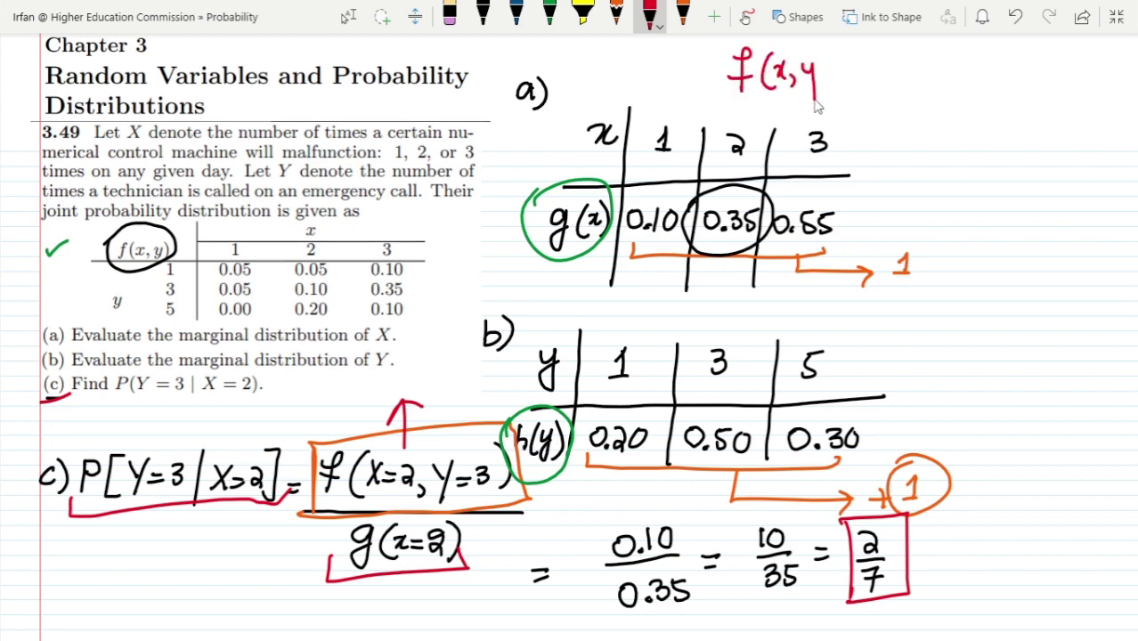
# - Finish the red formula f(x,y)=g(x)h(y) above table a)
pyautogui.moveTo(832, 57)
pyautogui.mouseDown()
pyautogui.moveTo(838, 100)
pyautogui.moveTo(859, 75)
pyautogui.mouseUp()
pyautogui.moveTo(847, 85)
pyautogui.mouseDown()
pyautogui.moveTo(885, 74)
pyautogui.moveTo(871, 110)
pyautogui.mouseUp()
pyautogui.moveTo(901, 57)
pyautogui.mouseDown()
pyautogui.moveTo(928, 64)
pyautogui.moveTo(929, 89)
pyautogui.moveTo(942, 66)
pyautogui.moveTo(983, 80)
pyautogui.mouseUp()
pyautogui.moveTo(994, 62)
pyautogui.mouseDown()
pyautogui.moveTo(980, 98)
pyautogui.moveTo(1009, 75)
pyautogui.moveTo(1005, 93)
pyautogui.mouseUp()
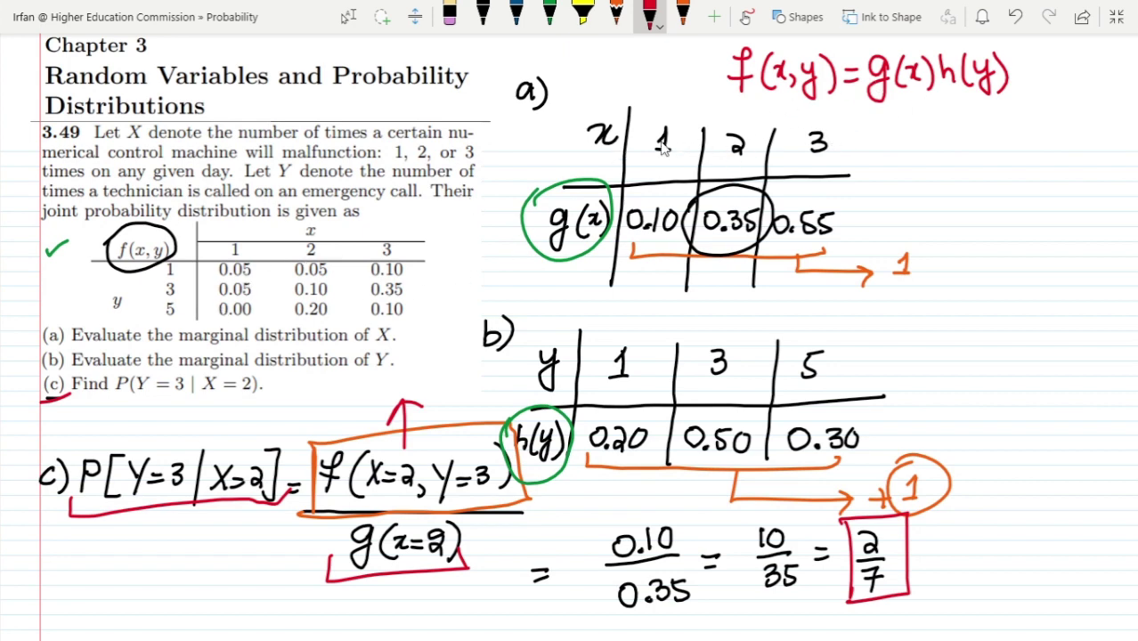
# - In black, write x=1, y=1 and f(1,1)=g(1)h(1) beneath the red formula
pyautogui.click(483, 13)
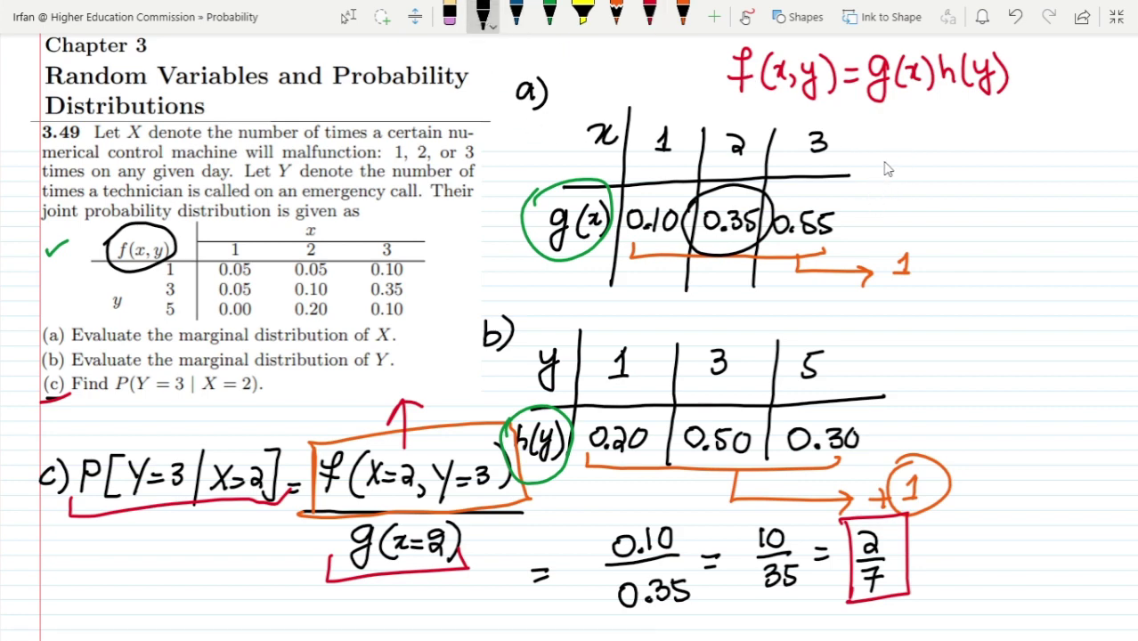
pyautogui.moveTo(872, 115)
pyautogui.mouseDown()
pyautogui.moveTo(954, 117)
pyautogui.moveTo(967, 134)
pyautogui.moveTo(994, 128)
pyautogui.mouseUp()
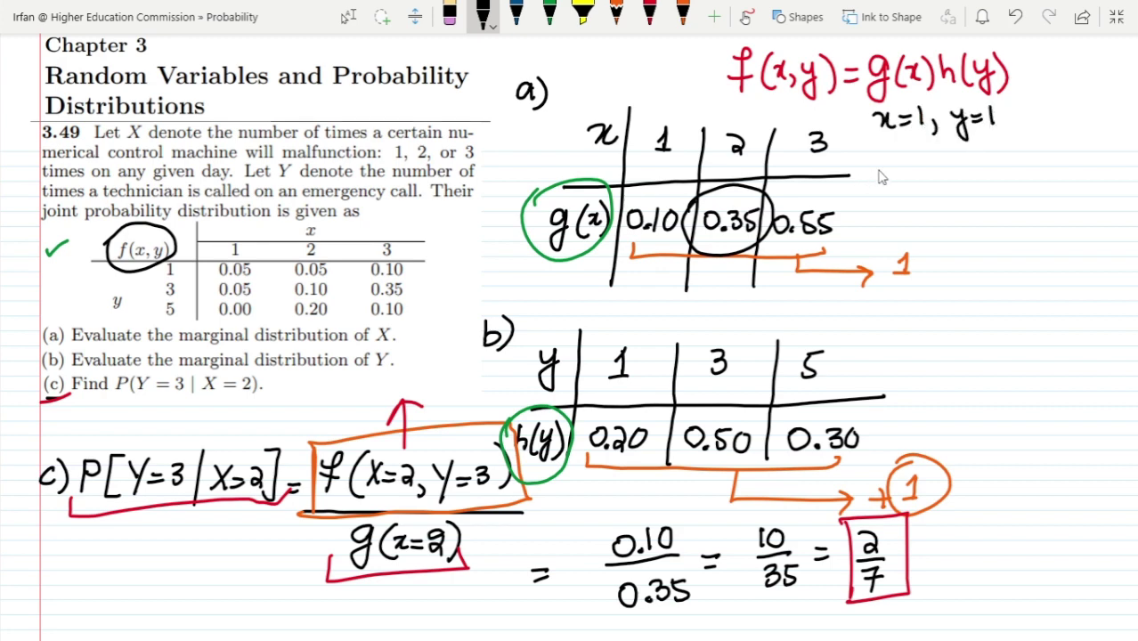
pyautogui.moveTo(882, 157)
pyautogui.mouseDown()
pyautogui.moveTo(869, 188)
pyautogui.moveTo(879, 170)
pyautogui.mouseUp()
pyautogui.moveTo(898, 160)
pyautogui.mouseDown()
pyautogui.moveTo(894, 181)
pyautogui.moveTo(924, 180)
pyautogui.mouseUp()
pyautogui.moveTo(932, 159)
pyautogui.mouseDown()
pyautogui.moveTo(933, 181)
pyautogui.moveTo(970, 177)
pyautogui.moveTo(969, 198)
pyautogui.mouseUp()
pyautogui.moveTo(996, 160)
pyautogui.mouseDown()
pyautogui.moveTo(1013, 182)
pyautogui.moveTo(1027, 158)
pyautogui.moveTo(1040, 176)
pyautogui.moveTo(1050, 160)
pyautogui.moveTo(1072, 183)
pyautogui.mouseUp()
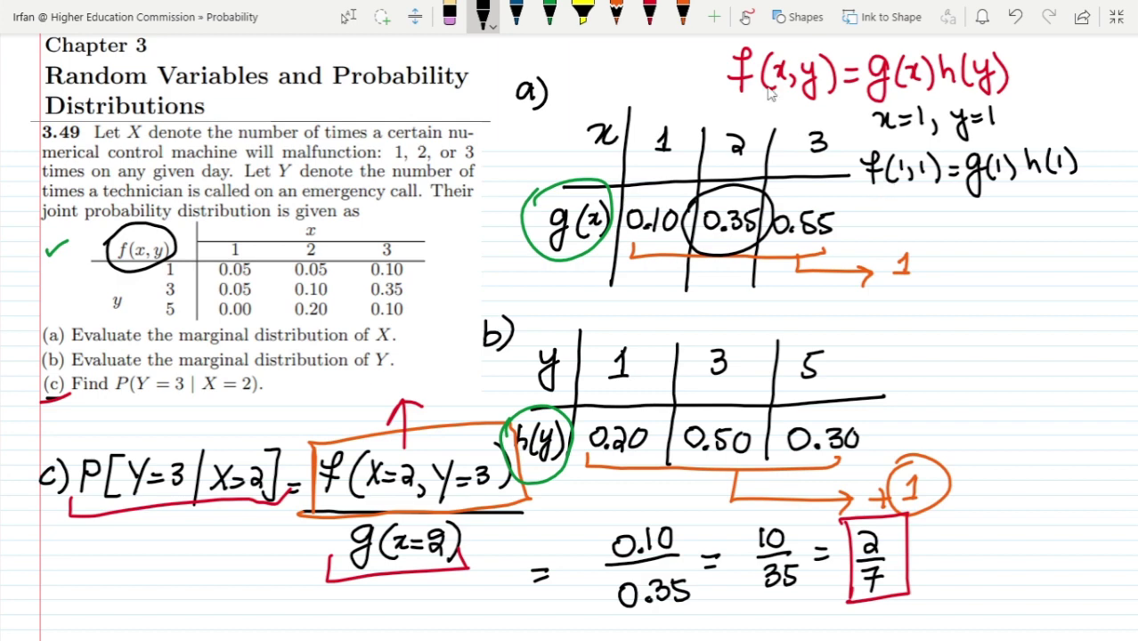
# - Circle 0.05 in orange in the joint table and write '0.05 =' below the check
pyautogui.click(683, 14)
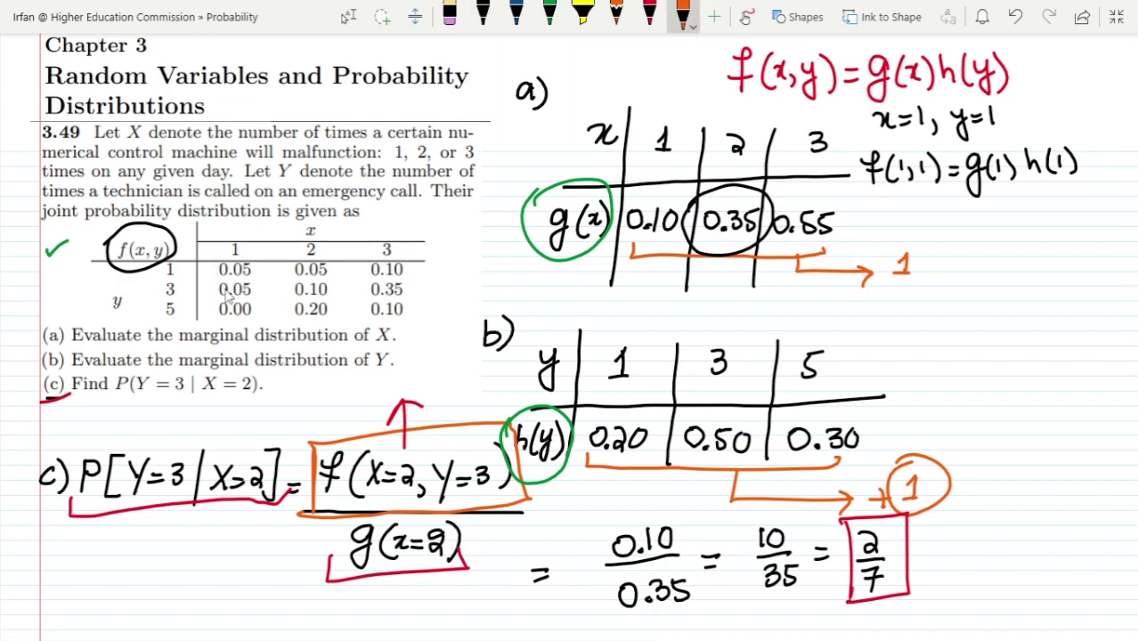
pyautogui.moveTo(214, 266)
pyautogui.mouseDown()
pyautogui.moveTo(239, 257)
pyautogui.moveTo(265, 270)
pyautogui.moveTo(233, 285)
pyautogui.moveTo(212, 264)
pyautogui.mouseUp()
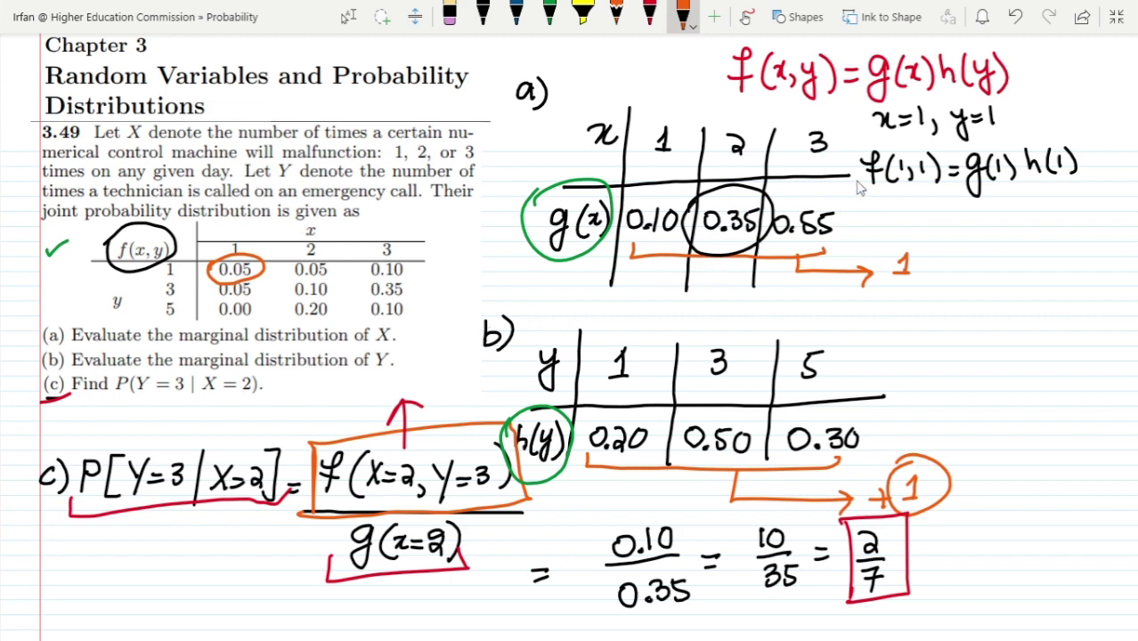
pyautogui.click(483, 14)
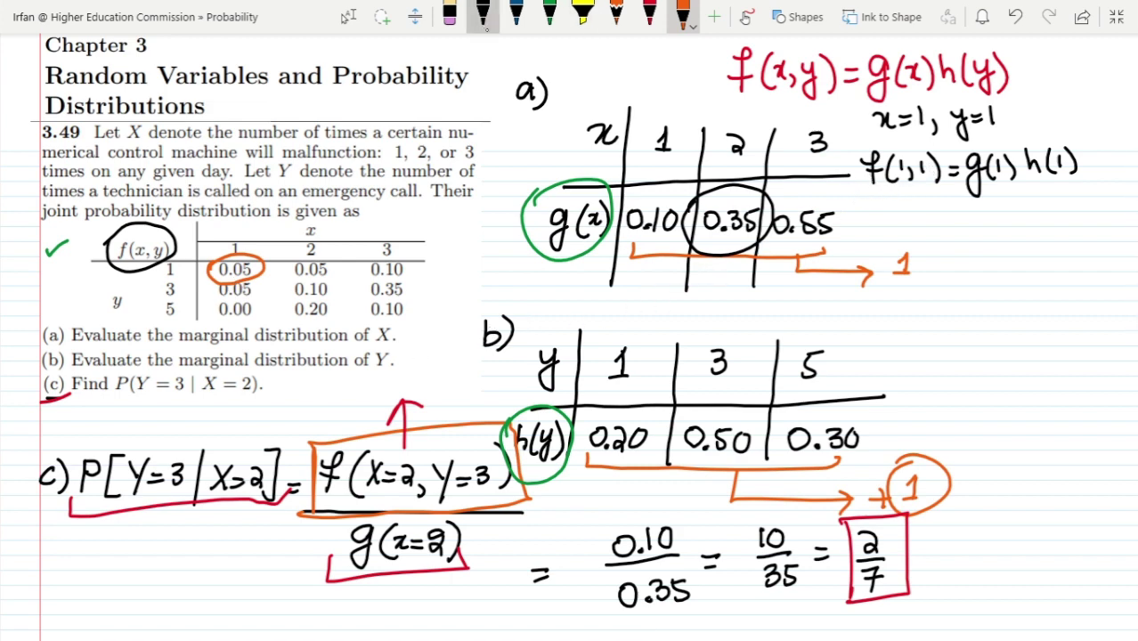
pyautogui.moveTo(875, 204); pyautogui.dragTo(911, 220)
pyautogui.click(887, 217)
pyautogui.moveTo(912, 202); pyautogui.dragTo(908, 220)
pyautogui.moveTo(933, 212); pyautogui.dragTo(948, 211)
pyautogui.moveTo(934, 218); pyautogui.dragTo(948, 217)
# - Circle g(1) = 0.10 in red and write 0.10 × after 0.05 =
pyautogui.click(551, 18)
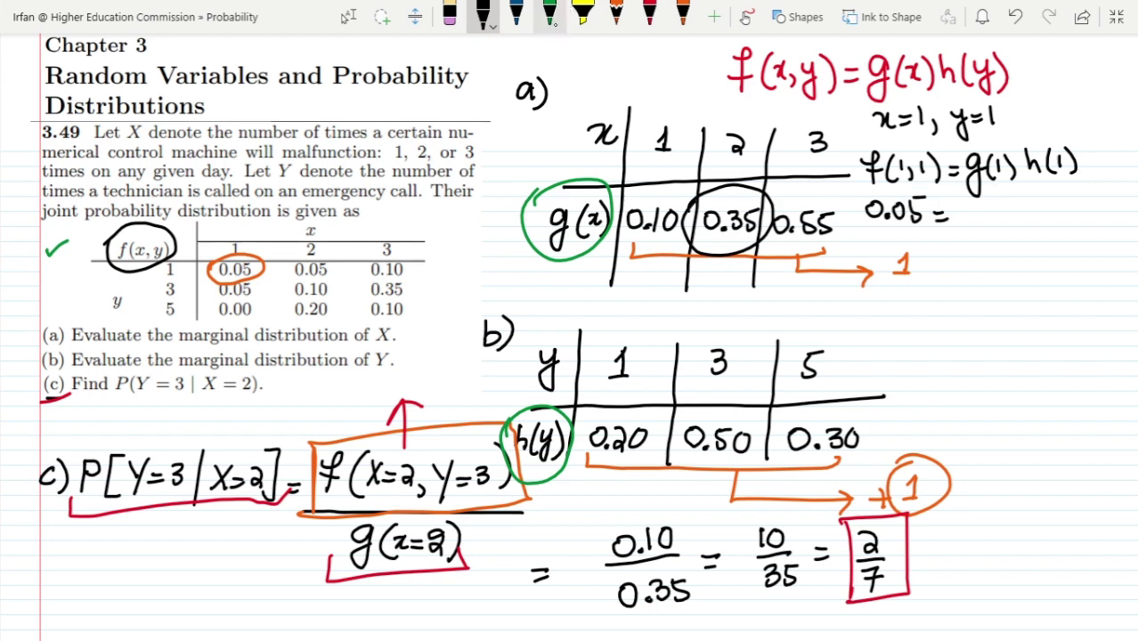
pyautogui.click(649, 16)
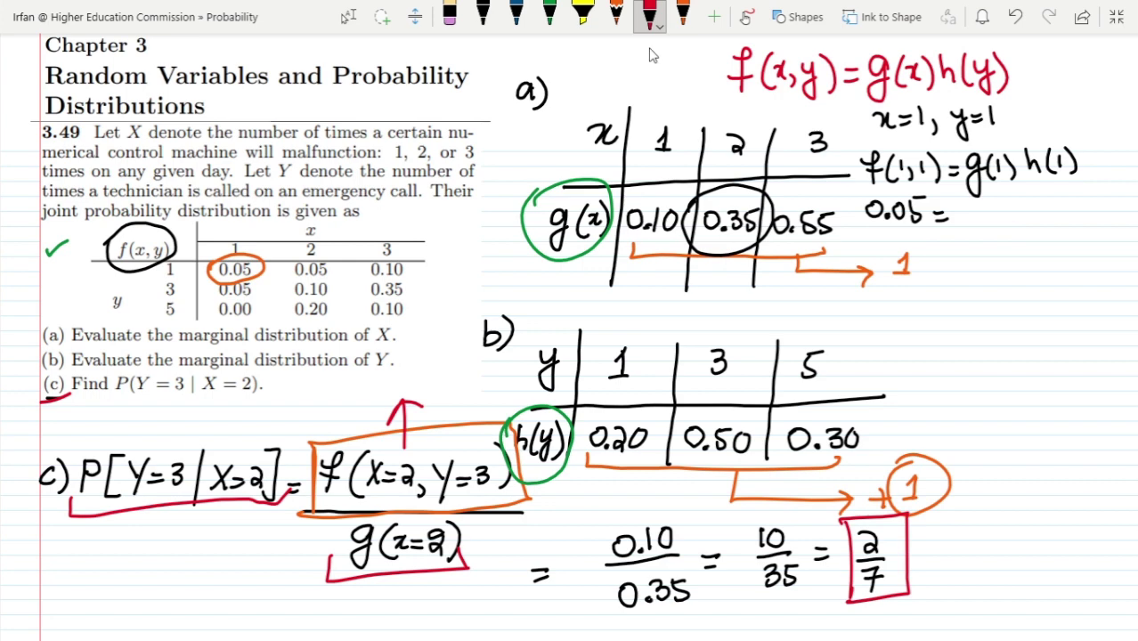
pyautogui.moveTo(620, 230)
pyautogui.mouseDown()
pyautogui.moveTo(646, 188)
pyautogui.moveTo(664, 262)
pyautogui.moveTo(670, 198)
pyautogui.mouseUp()
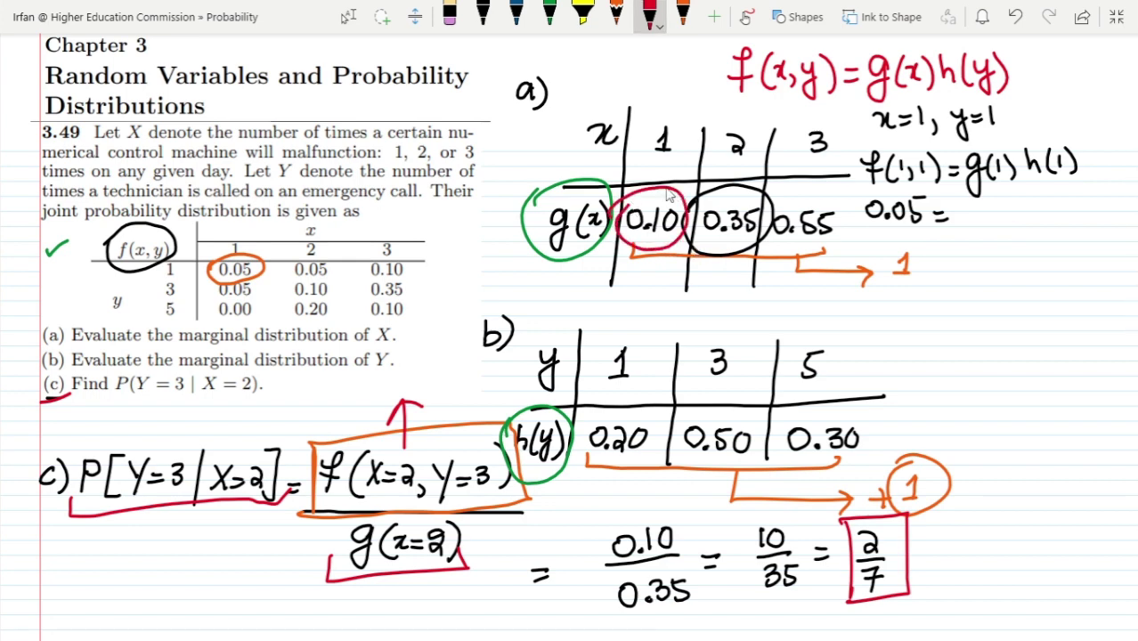
pyautogui.click(482, 13)
pyautogui.moveTo(966, 210)
pyautogui.mouseDown()
pyautogui.moveTo(1010, 219)
pyautogui.moveTo(1008, 208)
pyautogui.moveTo(1039, 217)
pyautogui.mouseUp()
pyautogui.click(983, 222)
pyautogui.moveTo(1039, 204); pyautogui.dragTo(1029, 218)
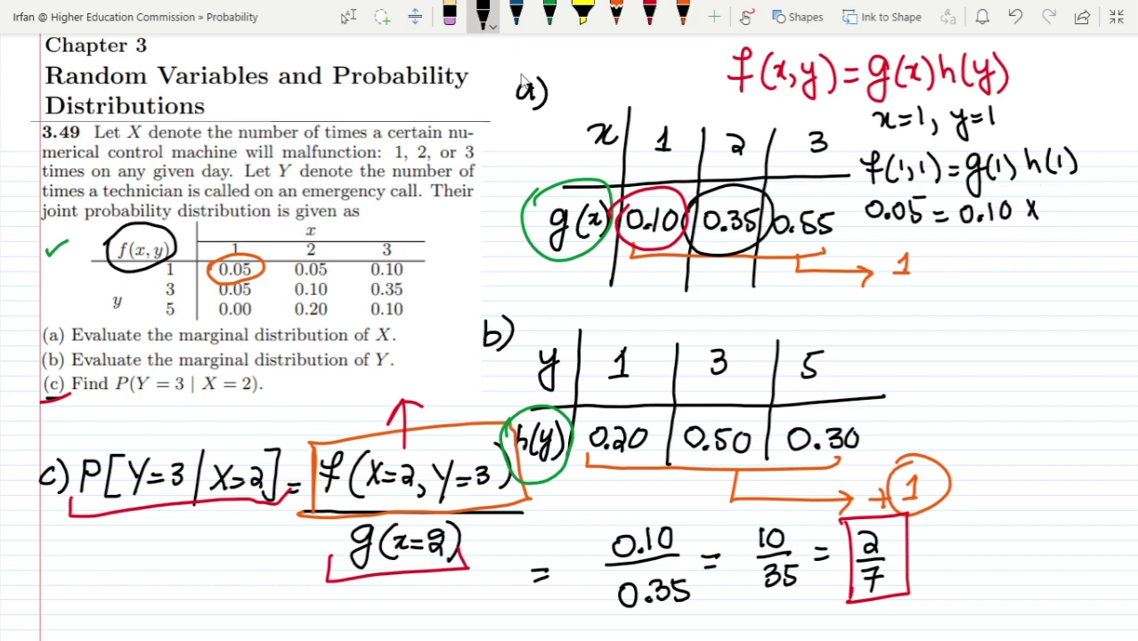
# - Circle h(1) = 0.20 in blue, complete 0.05 ≠ 0.10 × 0.20, and box f(1,1)=g(1)h(1)
pyautogui.click(516, 13)
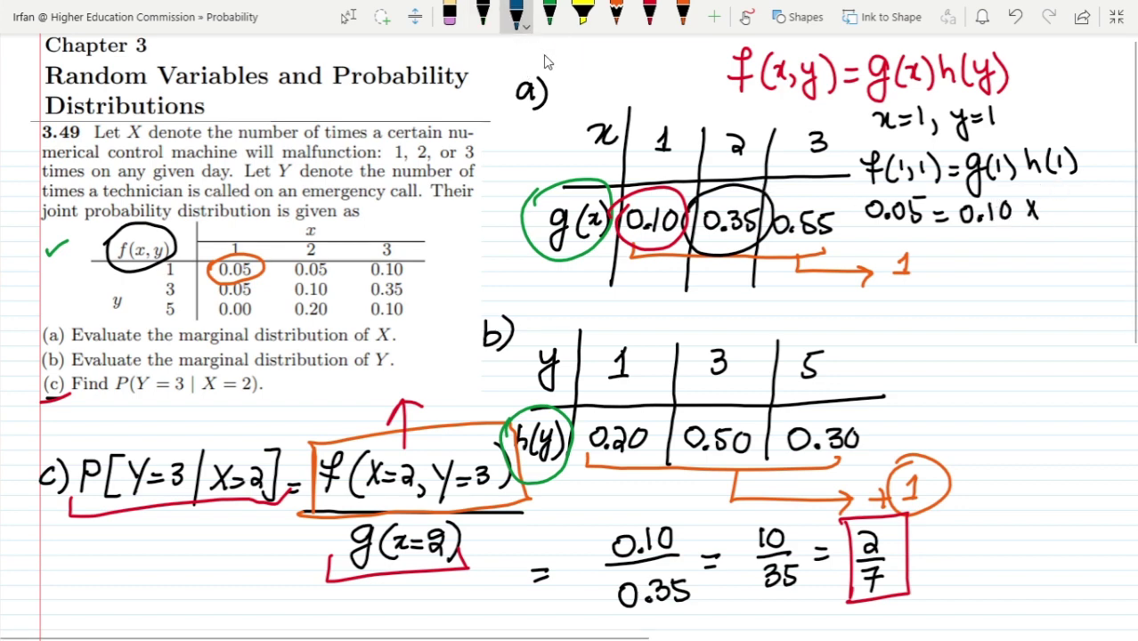
pyautogui.moveTo(582, 431)
pyautogui.mouseDown()
pyautogui.moveTo(614, 410)
pyautogui.moveTo(656, 423)
pyautogui.moveTo(594, 473)
pyautogui.moveTo(599, 411)
pyautogui.mouseUp()
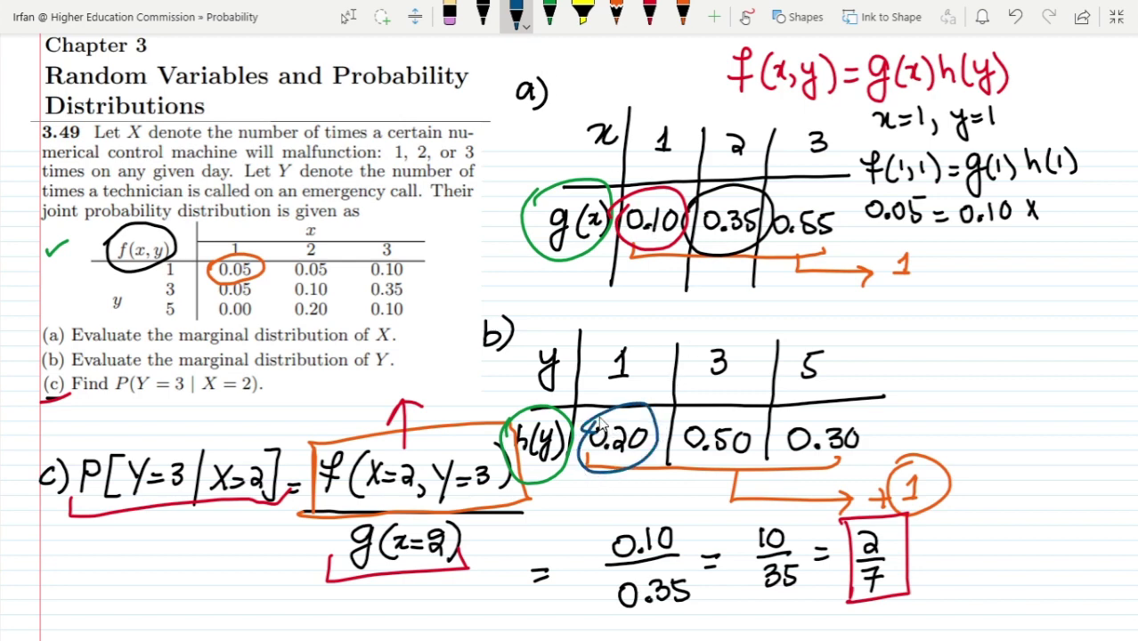
pyautogui.moveTo(1051, 203)
pyautogui.mouseDown()
pyautogui.moveTo(1087, 221)
pyautogui.moveTo(1093, 203)
pyautogui.mouseUp()
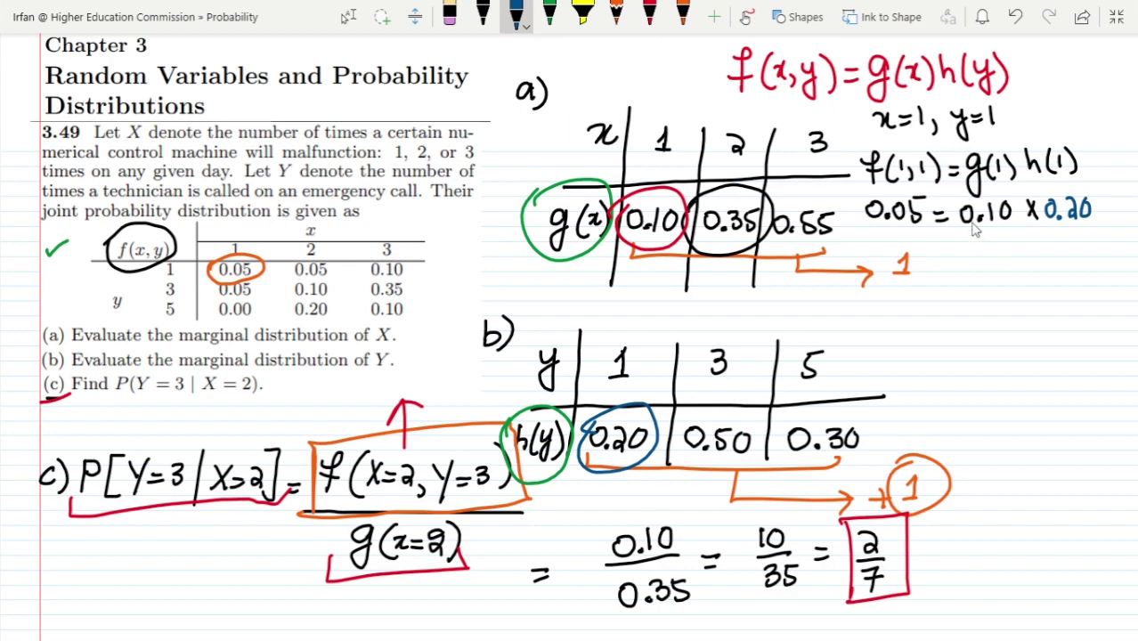
pyautogui.moveTo(961, 231)
pyautogui.mouseDown()
pyautogui.moveTo(1090, 228)
pyautogui.moveTo(1092, 212)
pyautogui.mouseUp()
pyautogui.moveTo(946, 210); pyautogui.dragTo(938, 237)
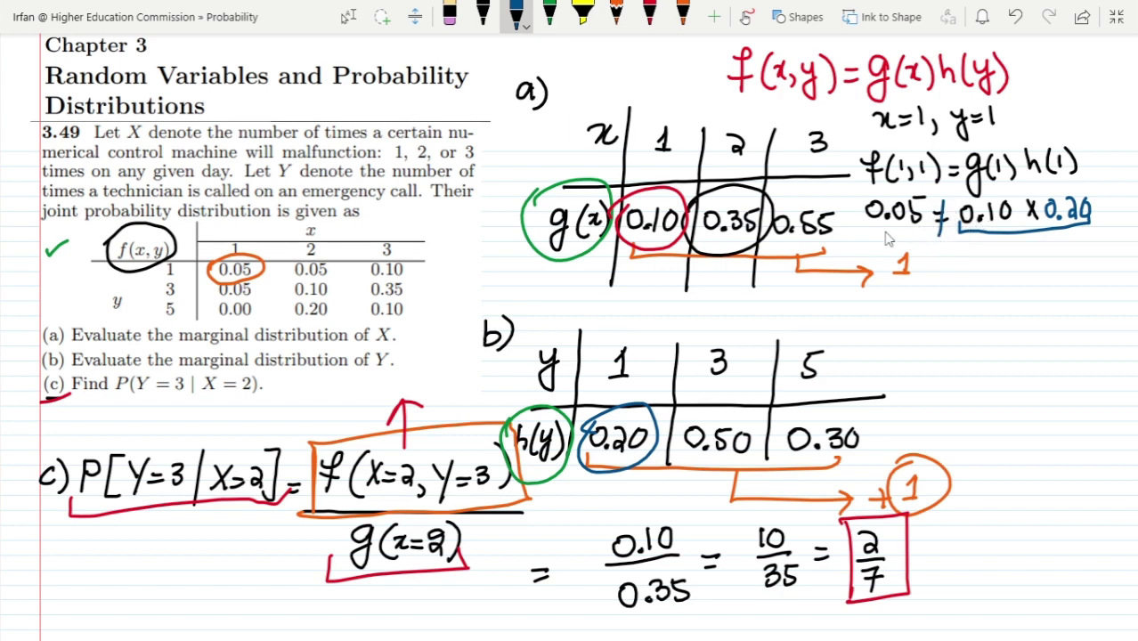
pyautogui.moveTo(853, 185)
pyautogui.mouseDown()
pyautogui.moveTo(853, 147)
pyautogui.moveTo(899, 144)
pyautogui.moveTo(1058, 140)
pyautogui.moveTo(1082, 174)
pyautogui.moveTo(1019, 191)
pyautogui.moveTo(880, 187)
pyautogui.mouseUp()
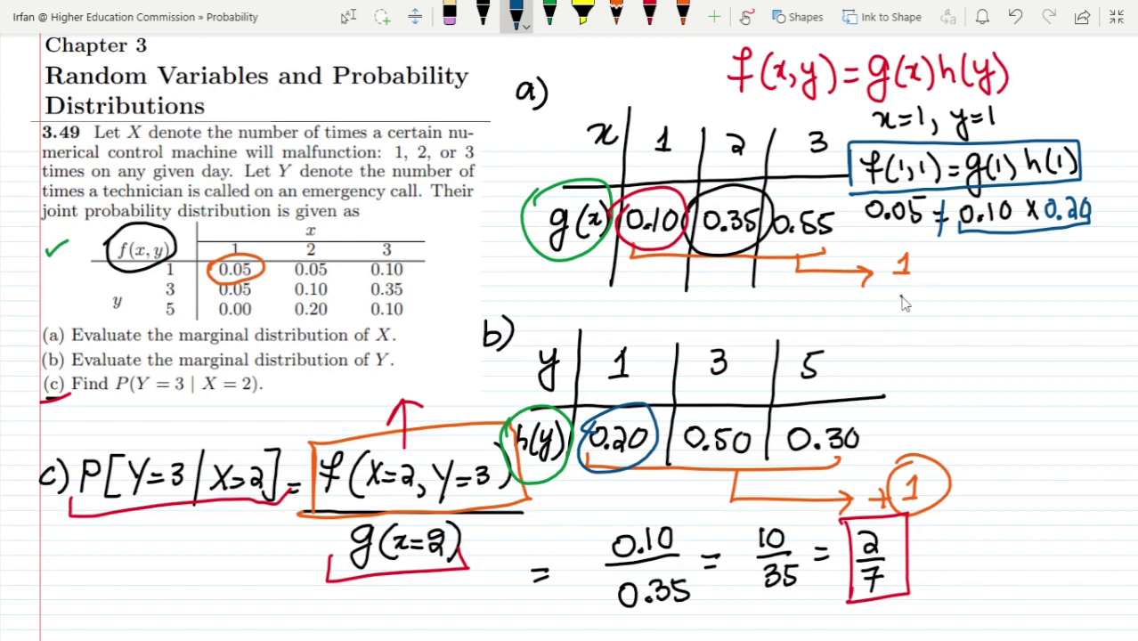
# - Note the X, Y conclusion, then return to the Exercise 3.54–3.55 page
pyautogui.moveTo(878, 299)
pyautogui.mouseDown()
pyautogui.moveTo(905, 337)
pyautogui.moveTo(877, 337)
pyautogui.mouseUp()
pyautogui.moveTo(917, 326); pyautogui.dragTo(912, 347)
pyautogui.moveTo(928, 305); pyautogui.dragTo(941, 347)
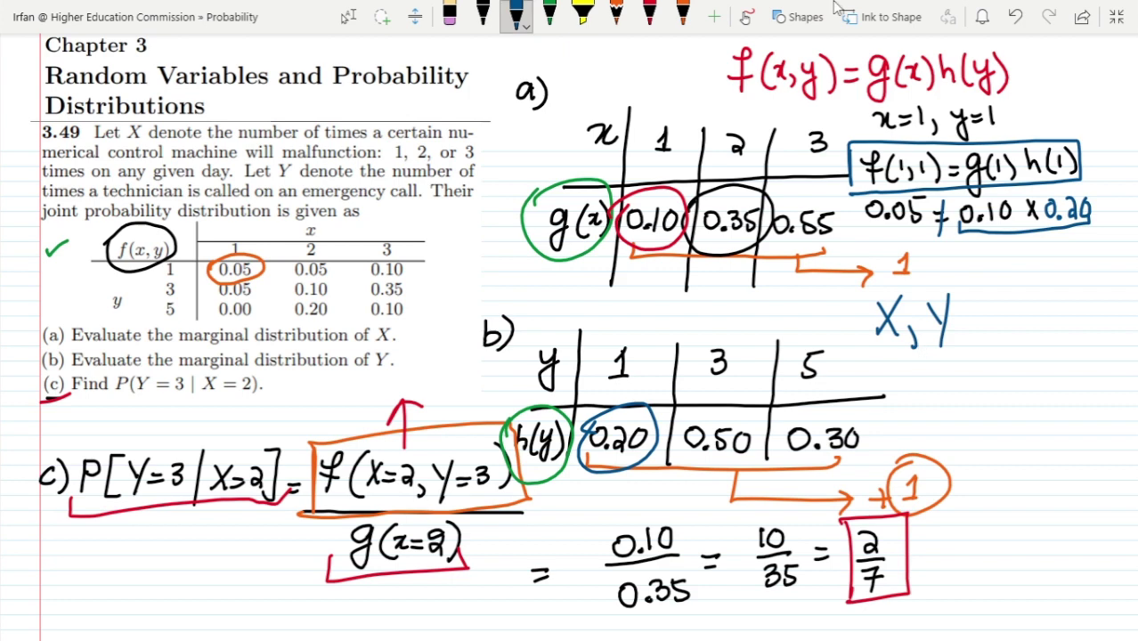
pyautogui.press('Escape')
pyautogui.click(1115, 18)
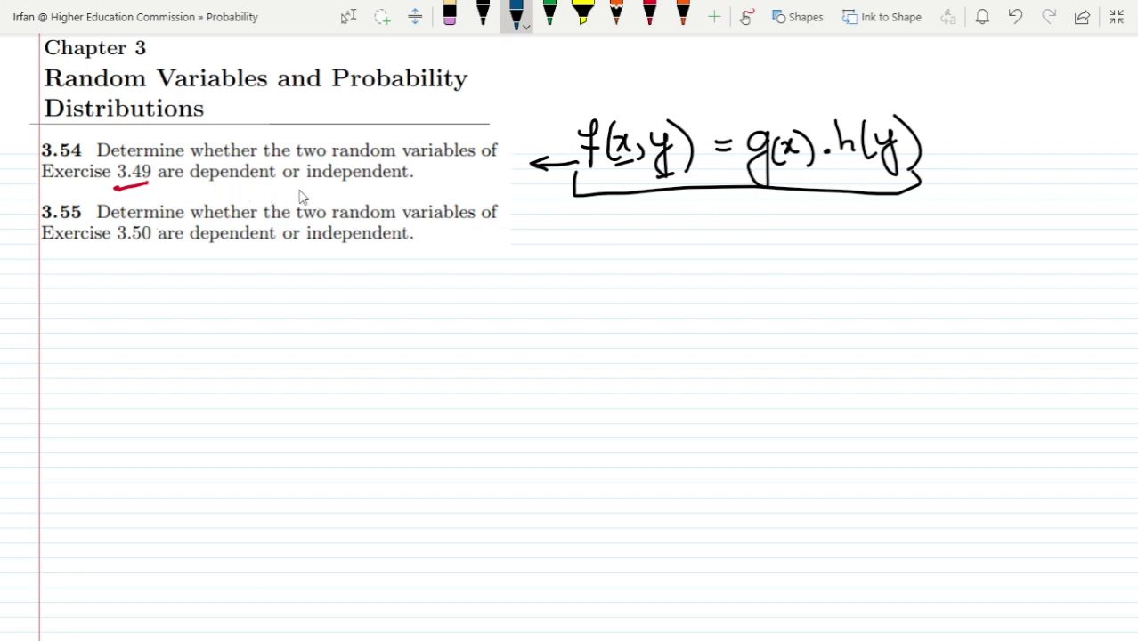
# - In black, underline the 3.55 question and write and underline the 3.55 label
pyautogui.click(482, 13)
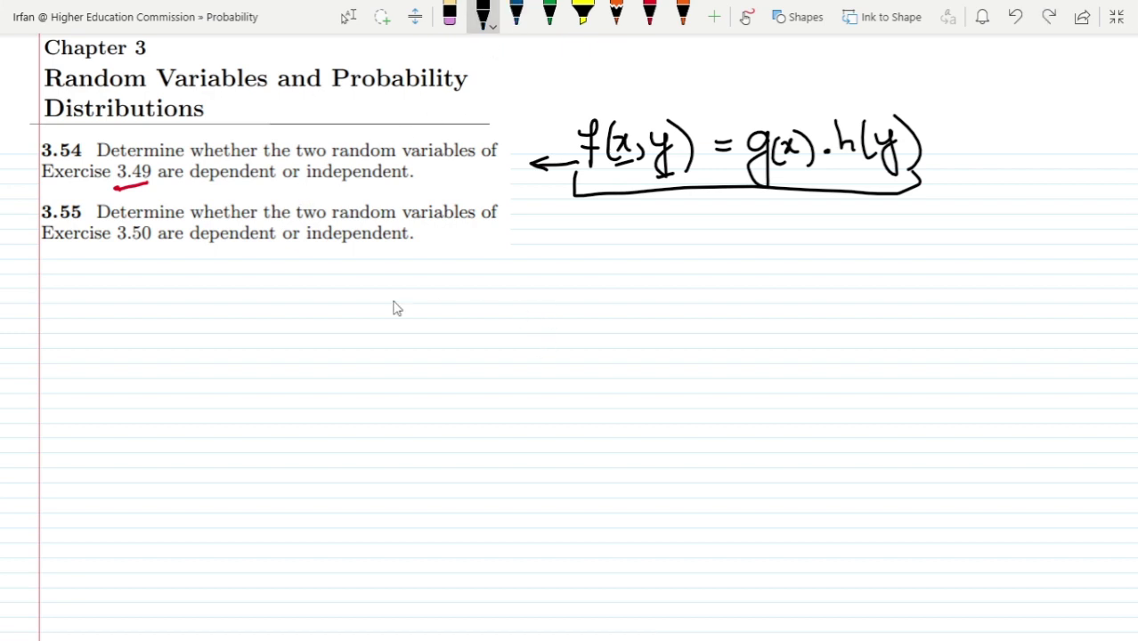
pyautogui.moveTo(166, 261)
pyautogui.mouseDown()
pyautogui.moveTo(350, 253)
pyautogui.moveTo(375, 305)
pyautogui.moveTo(397, 303)
pyautogui.moveTo(431, 285)
pyautogui.mouseUp()
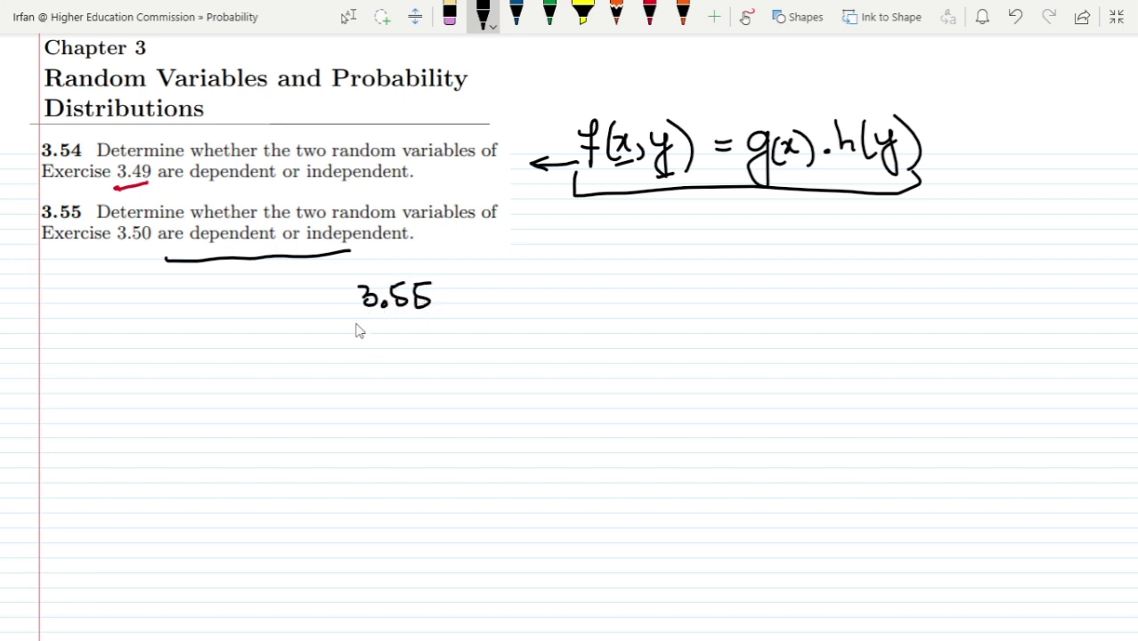
pyautogui.moveTo(355, 316)
pyautogui.mouseDown()
pyautogui.moveTo(409, 326)
pyautogui.moveTo(455, 314)
pyautogui.mouseUp()
# - Draw an arrow to the product formula, write 'for all values of x and y', and open the 3.50 page
pyautogui.moveTo(629, 272)
pyautogui.mouseDown()
pyautogui.moveTo(671, 194)
pyautogui.moveTo(657, 217)
pyautogui.moveTo(688, 215)
pyautogui.mouseUp()
pyautogui.moveTo(655, 290)
pyautogui.mouseDown()
pyautogui.moveTo(673, 316)
pyautogui.moveTo(772, 297)
pyautogui.moveTo(795, 307)
pyautogui.moveTo(886, 284)
pyautogui.moveTo(926, 283)
pyautogui.moveTo(946, 305)
pyautogui.moveTo(951, 283)
pyautogui.mouseUp()
pyautogui.moveTo(759, 356)
pyautogui.mouseDown()
pyautogui.moveTo(740, 360)
pyautogui.moveTo(757, 373)
pyautogui.mouseUp()
pyautogui.moveTo(830, 356)
pyautogui.mouseDown()
pyautogui.moveTo(856, 364)
pyautogui.moveTo(863, 349)
pyautogui.moveTo(902, 352)
pyautogui.moveTo(904, 393)
pyautogui.moveTo(884, 372)
pyautogui.mouseUp()
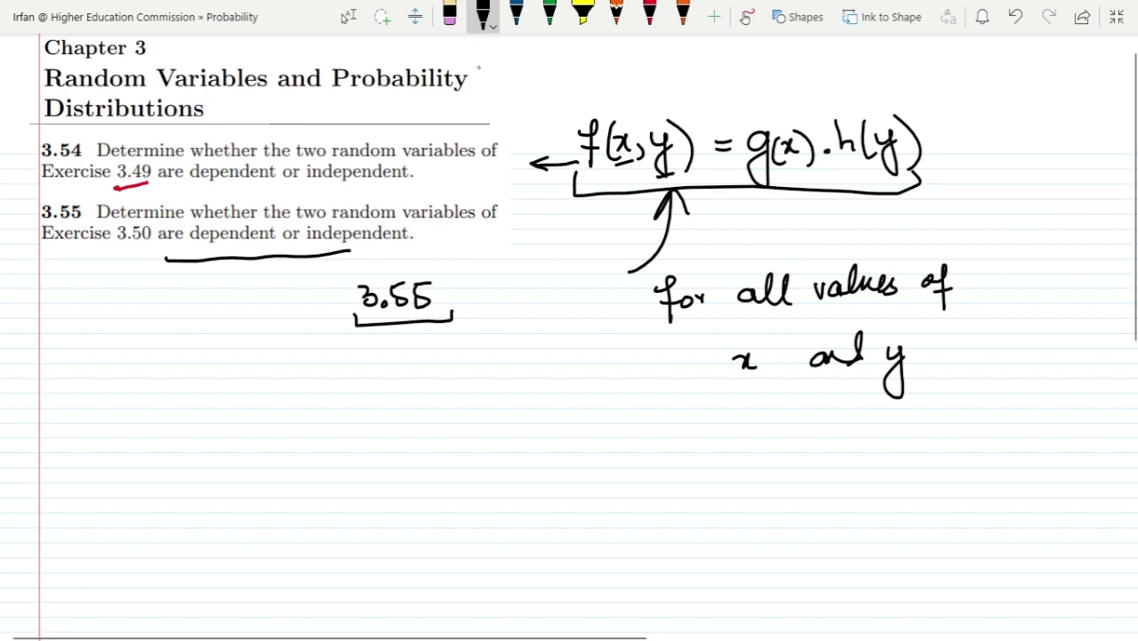
pyautogui.press('Escape')
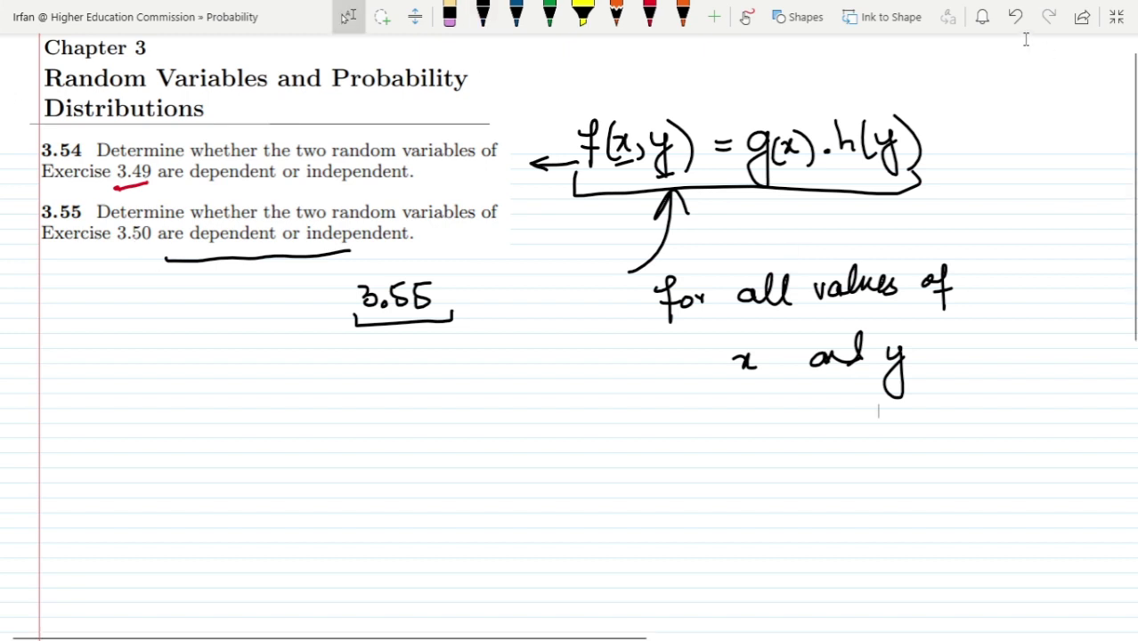
pyautogui.click(1115, 17)
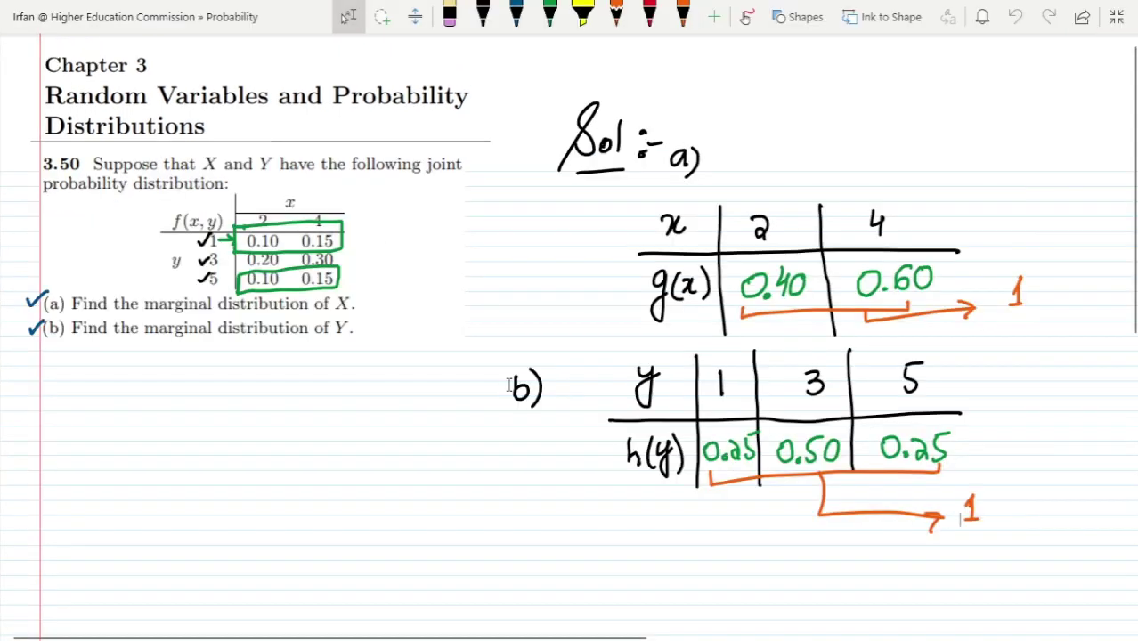
# - Erase the old ticks and green boxes, then circle the x = 2 column and y = 1 row
pyautogui.click(450, 17)
pyautogui.hotkey('ctrl', 'z')
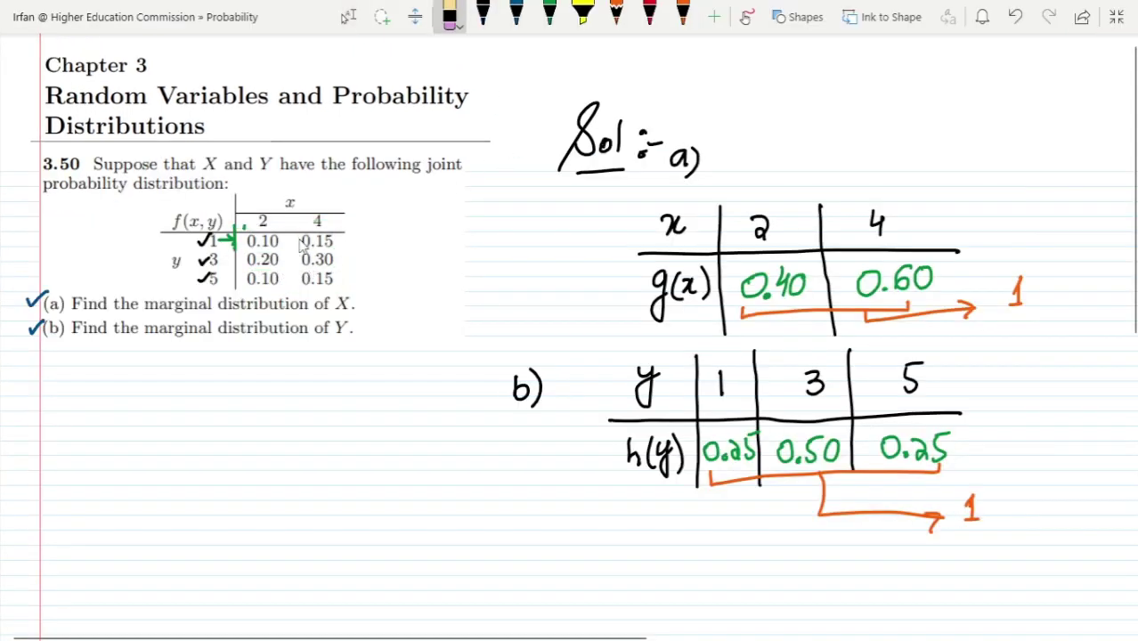
pyautogui.moveTo(302, 247)
pyautogui.mouseDown()
pyautogui.moveTo(251, 269)
pyautogui.moveTo(224, 242)
pyautogui.mouseUp()
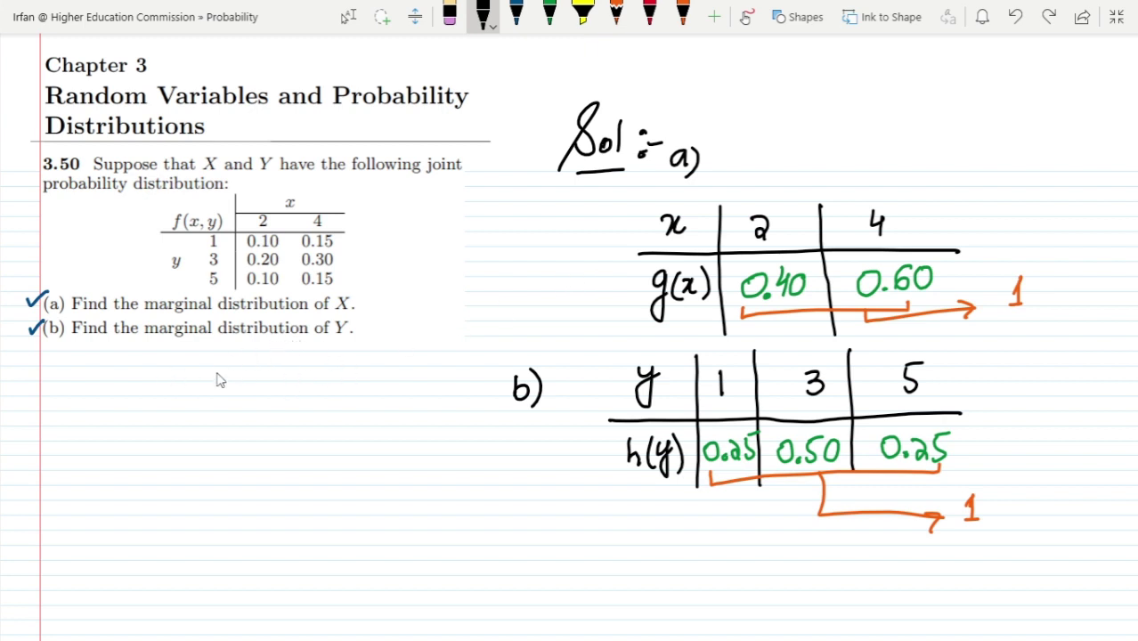
pyautogui.moveTo(139, 361)
pyautogui.mouseDown()
pyautogui.moveTo(121, 374)
pyautogui.moveTo(132, 397)
pyautogui.moveTo(140, 377)
pyautogui.moveTo(160, 396)
pyautogui.mouseUp()
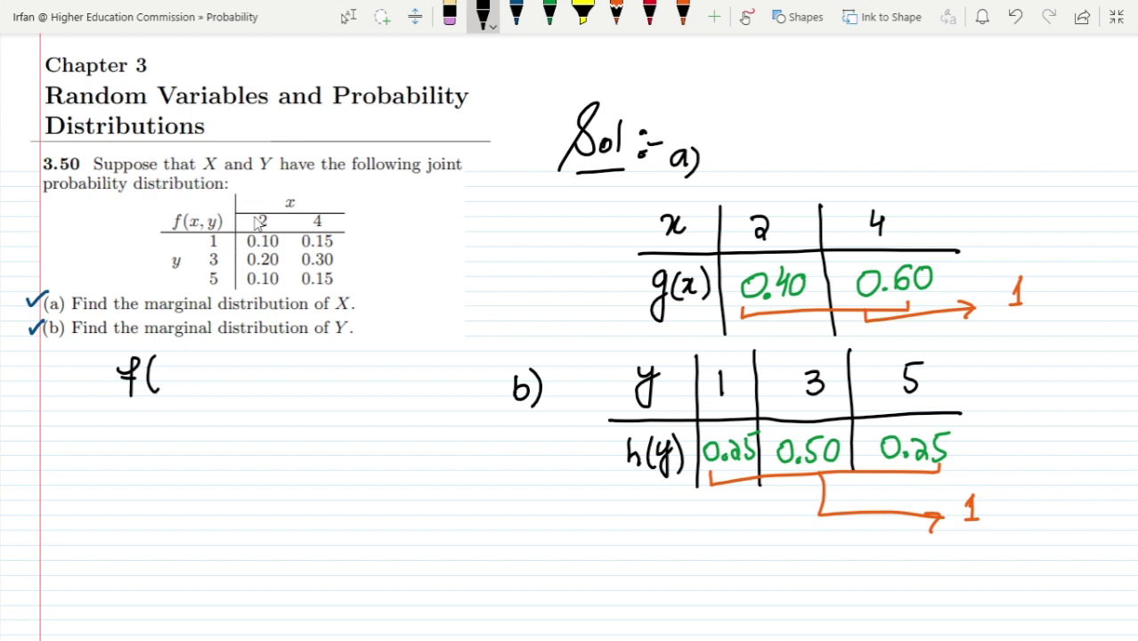
pyautogui.moveTo(255, 220)
pyautogui.mouseDown()
pyautogui.moveTo(278, 232)
pyautogui.moveTo(256, 212)
pyautogui.mouseUp()
pyautogui.moveTo(204, 239)
pyautogui.mouseDown()
pyautogui.moveTo(228, 255)
pyautogui.moveTo(210, 235)
pyautogui.mouseUp()
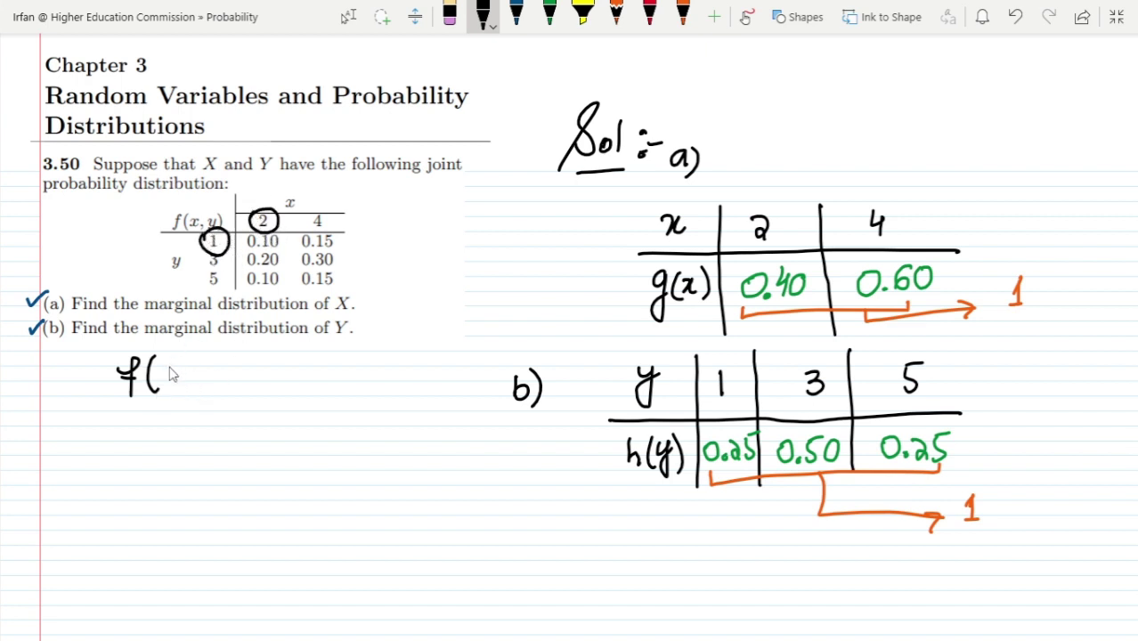
# - Write f(2,1) = g(2)·h(1) below question (b)
pyautogui.moveTo(161, 367)
pyautogui.mouseDown()
pyautogui.moveTo(183, 397)
pyautogui.moveTo(191, 376)
pyautogui.moveTo(233, 372)
pyautogui.mouseUp()
pyautogui.moveTo(219, 382)
pyautogui.mouseDown()
pyautogui.moveTo(261, 367)
pyautogui.moveTo(248, 399)
pyautogui.mouseUp()
pyautogui.moveTo(283, 358)
pyautogui.mouseDown()
pyautogui.moveTo(285, 387)
pyautogui.moveTo(294, 374)
pyautogui.moveTo(305, 391)
pyautogui.mouseUp()
pyautogui.click(317, 377)
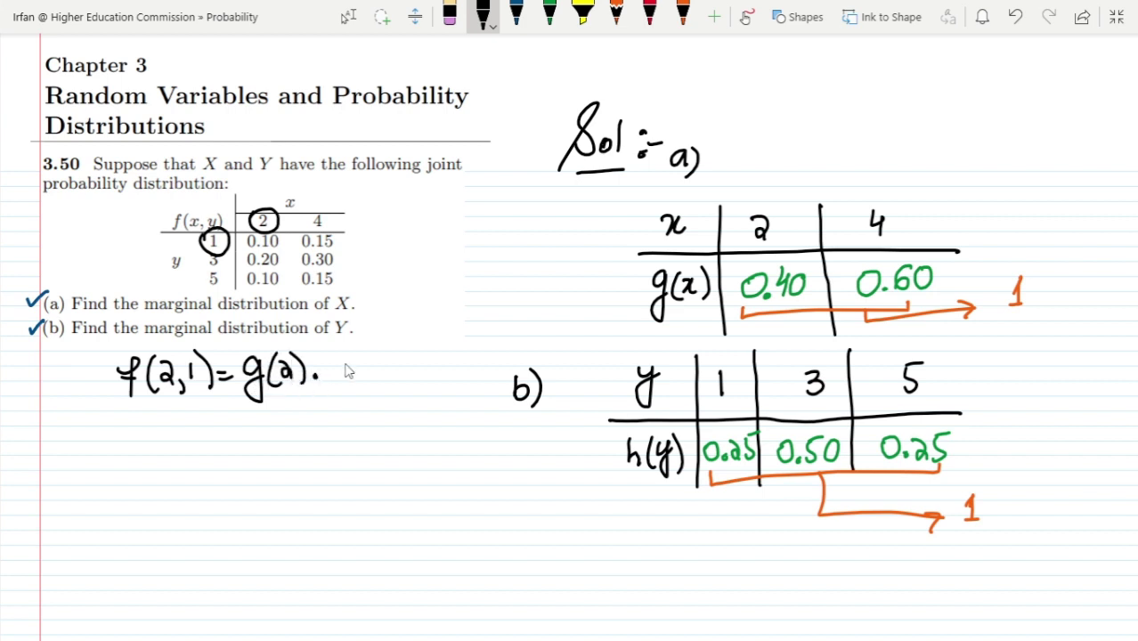
pyautogui.moveTo(331, 354); pyautogui.dragTo(349, 384)
pyautogui.moveTo(360, 356)
pyautogui.mouseDown()
pyautogui.moveTo(360, 381)
pyautogui.moveTo(373, 384)
pyautogui.mouseUp()
pyautogui.moveTo(250, 255); pyautogui.dragTo(279, 253)
# - Circle g(2) = 0.40 and h(1) = 0.25 in the tables and write 0.10 = 0.40 × 0.25
pyautogui.moveTo(142, 419)
pyautogui.mouseDown()
pyautogui.moveTo(154, 444)
pyautogui.moveTo(134, 436)
pyautogui.moveTo(182, 455)
pyautogui.moveTo(195, 429)
pyautogui.moveTo(239, 431)
pyautogui.mouseUp()
pyautogui.moveTo(228, 439); pyautogui.dragTo(240, 439)
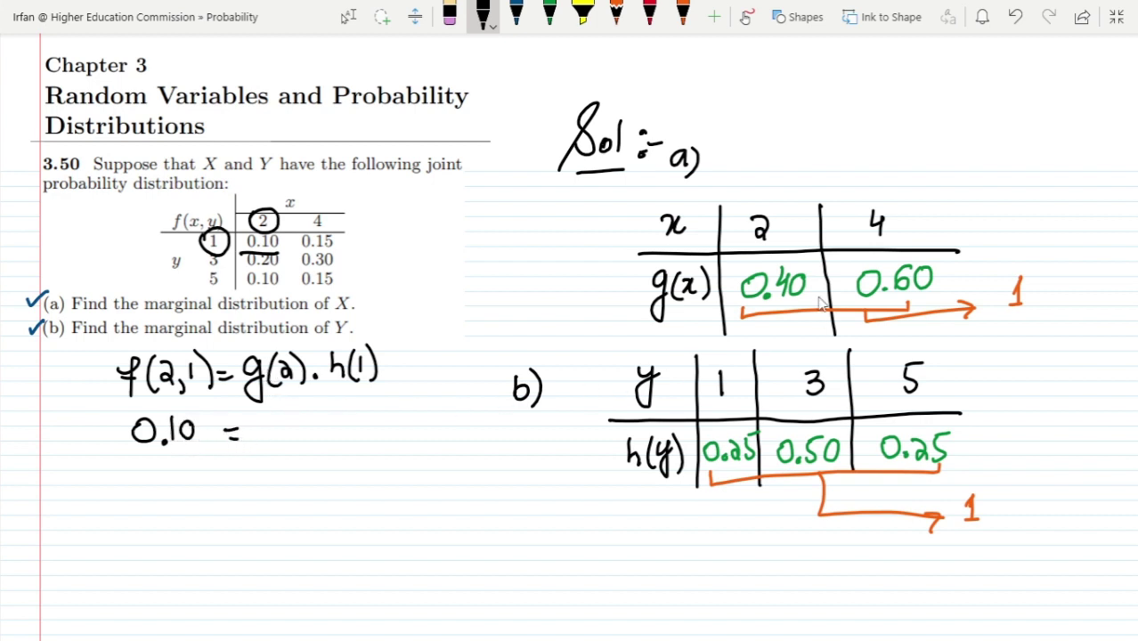
pyautogui.moveTo(781, 307)
pyautogui.mouseDown()
pyautogui.moveTo(744, 312)
pyautogui.moveTo(802, 252)
pyautogui.moveTo(773, 321)
pyautogui.moveTo(752, 310)
pyautogui.mouseUp()
pyautogui.moveTo(270, 417)
pyautogui.mouseDown()
pyautogui.moveTo(294, 428)
pyautogui.moveTo(306, 415)
pyautogui.moveTo(332, 437)
pyautogui.mouseUp()
pyautogui.click(280, 435)
pyautogui.click(326, 431)
pyautogui.moveTo(332, 416); pyautogui.dragTo(323, 437)
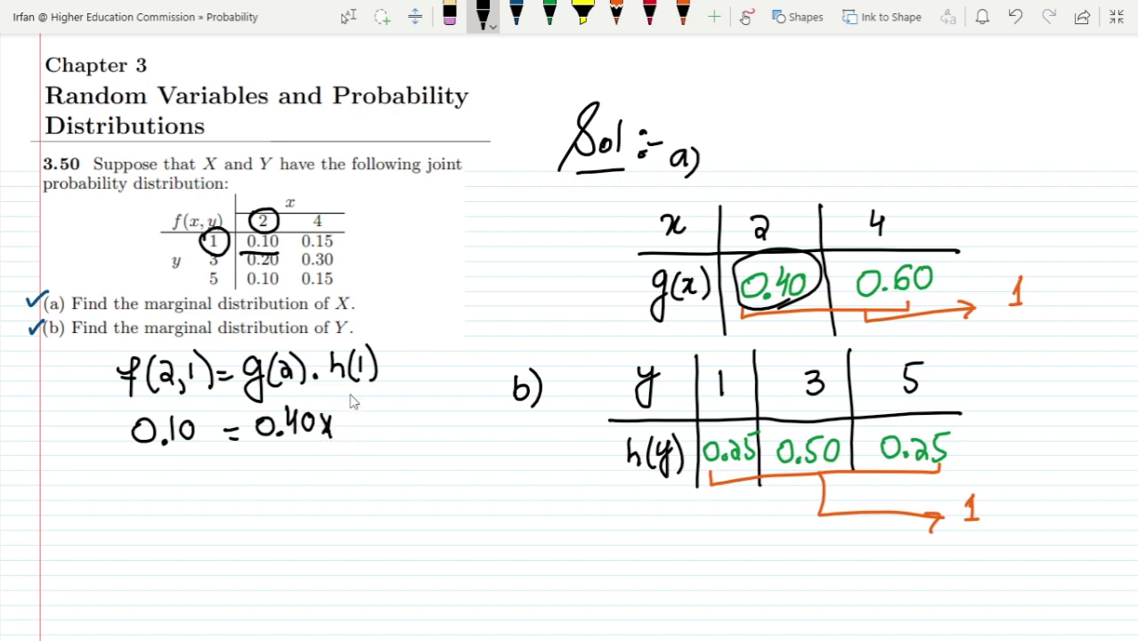
pyautogui.moveTo(701, 445)
pyautogui.mouseDown()
pyautogui.moveTo(773, 435)
pyautogui.moveTo(708, 481)
pyautogui.moveTo(717, 415)
pyautogui.mouseUp()
pyautogui.moveTo(349, 412)
pyautogui.mouseDown()
pyautogui.moveTo(356, 427)
pyautogui.moveTo(350, 410)
pyautogui.moveTo(381, 437)
pyautogui.moveTo(389, 427)
pyautogui.mouseUp()
pyautogui.click(366, 434)
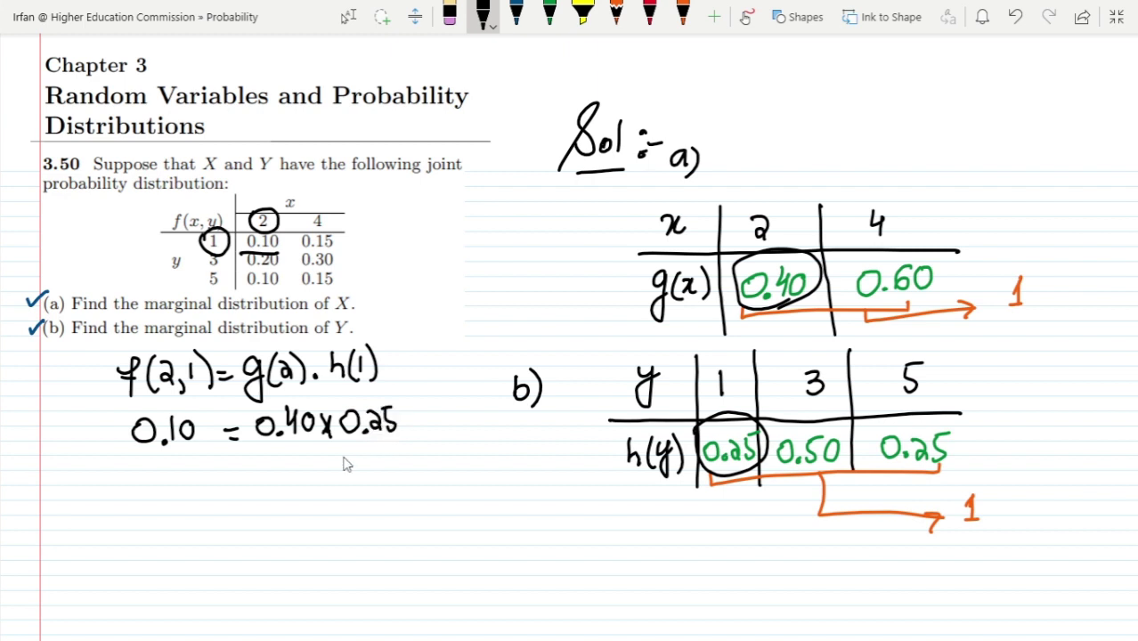
# - Write the product result = 0.10 on a new line
pyautogui.moveTo(233, 478); pyautogui.dragTo(254, 477)
pyautogui.moveTo(233, 486)
pyautogui.mouseDown()
pyautogui.moveTo(287, 462)
pyautogui.moveTo(311, 484)
pyautogui.moveTo(330, 475)
pyautogui.moveTo(323, 464)
pyautogui.mouseUp()
pyautogui.click(299, 484)
pyautogui.click(185, 487)
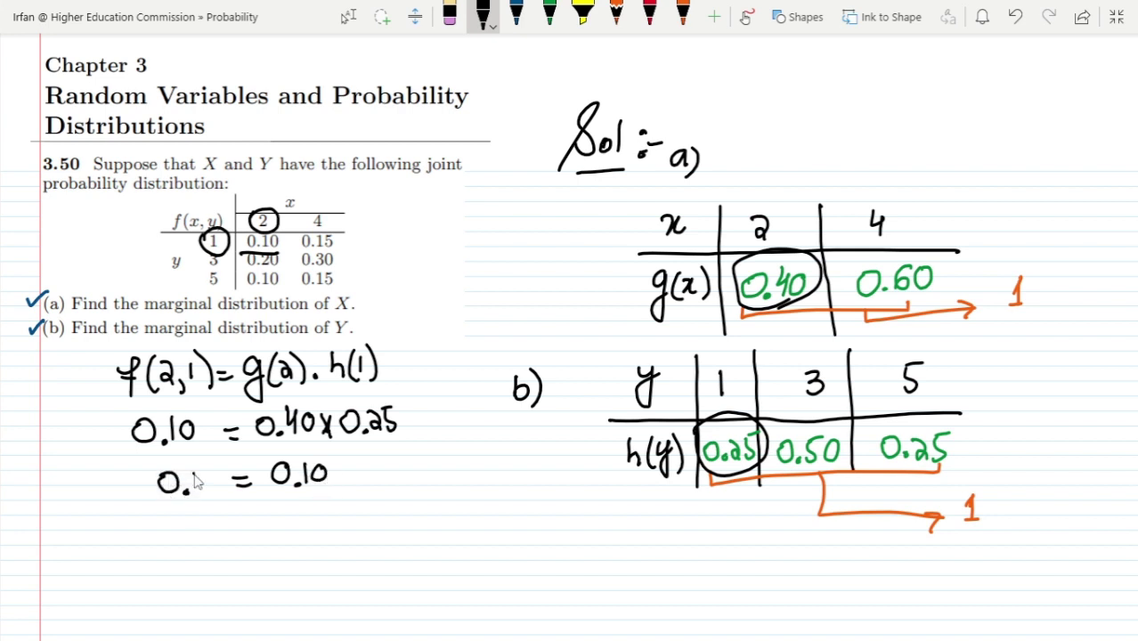